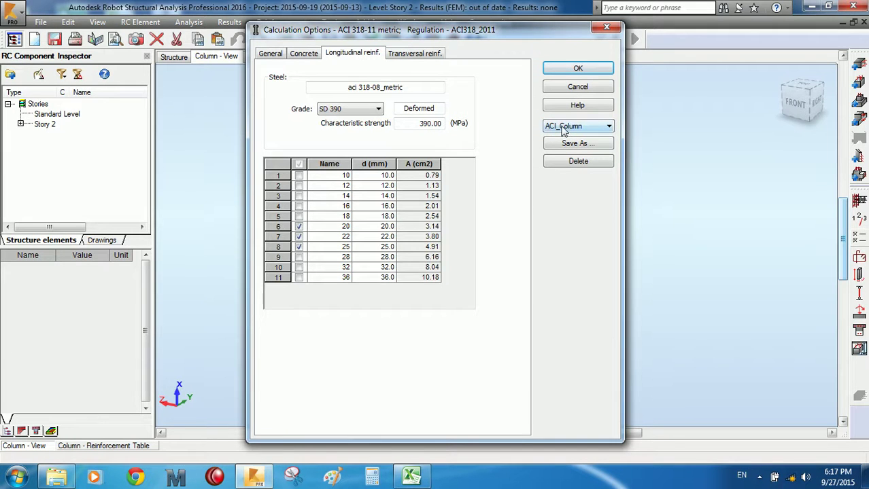
Set the transversal reinforcement steel to grade SD 390, allow only the 10 mm bar, and accept the calculation options.
left_click(412, 55)
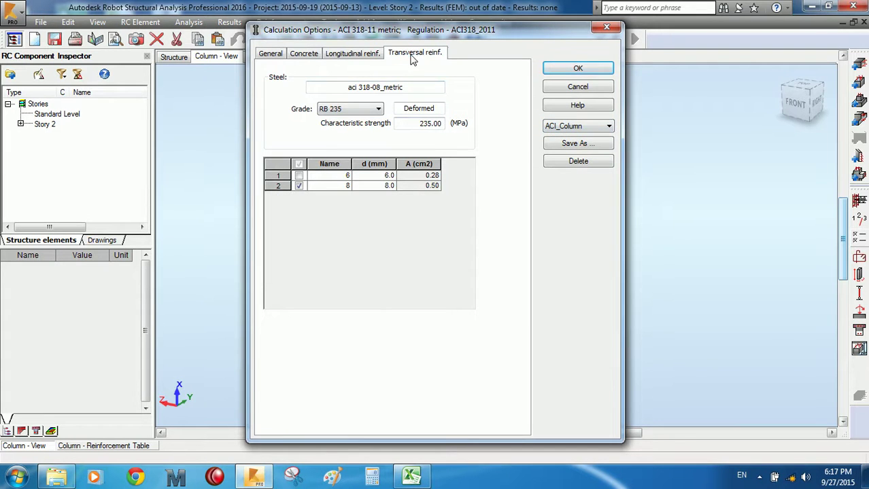
left_click(366, 115)
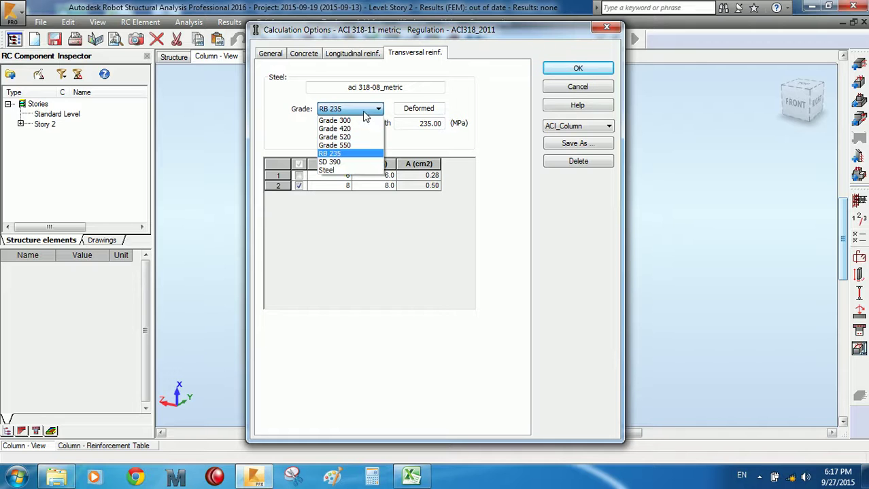
left_click(344, 163)
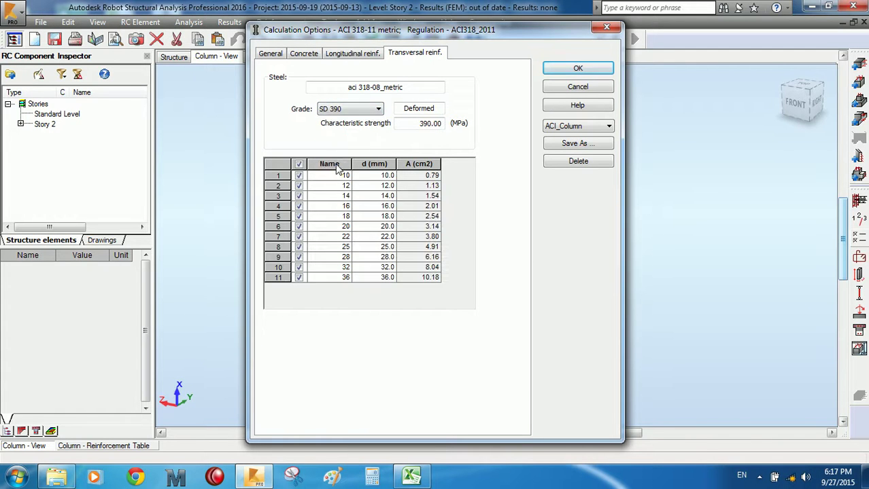
left_click(298, 164)
left_click(298, 175)
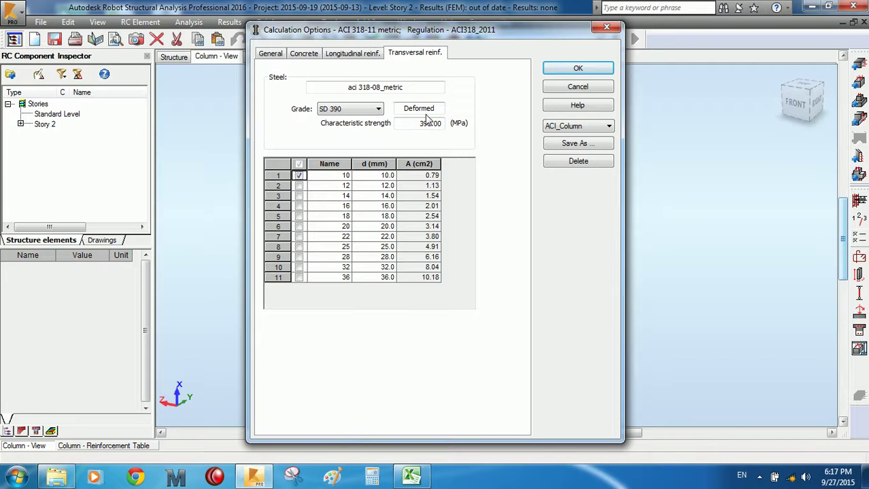
left_click(596, 68)
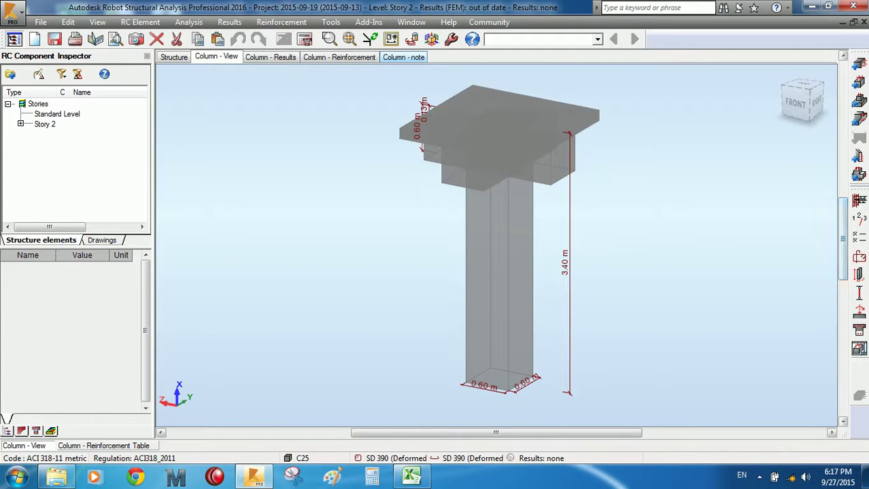
Open the column's reinforcement pattern settings and review the bar shapes and the diameters available for the corner bars.
left_click(860, 259)
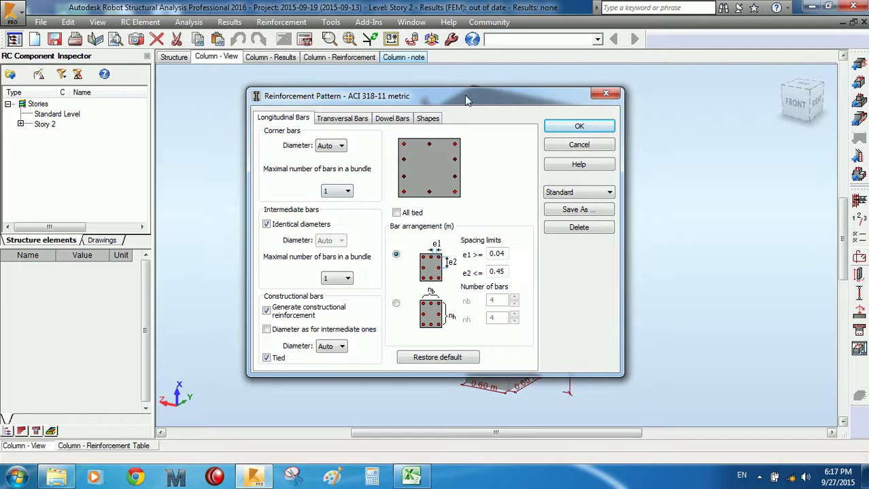
left_click_drag(462, 94, 491, 83)
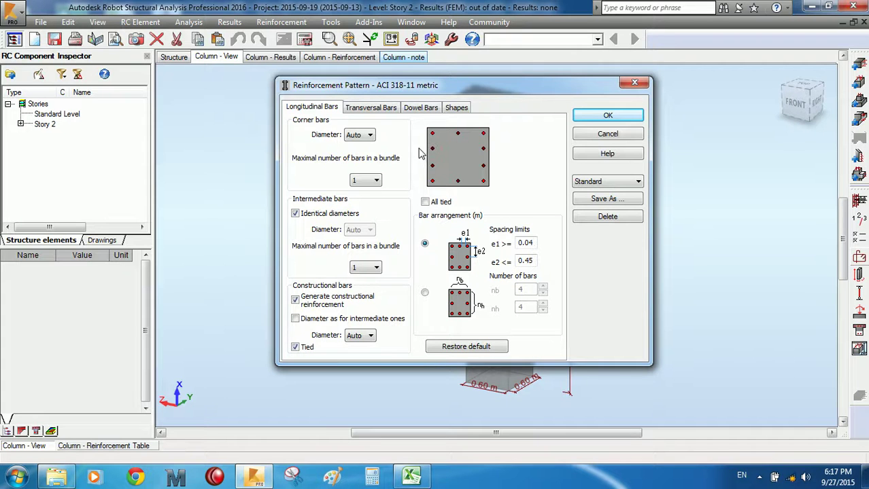
left_click(456, 109)
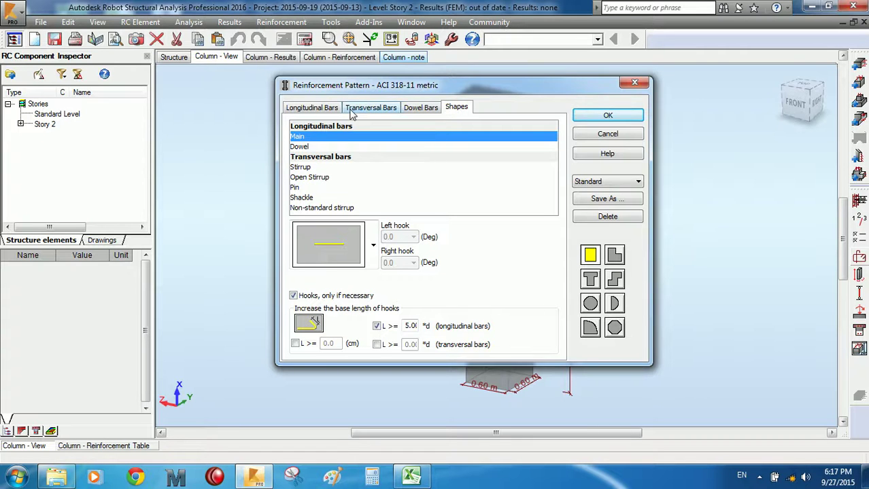
left_click(308, 110)
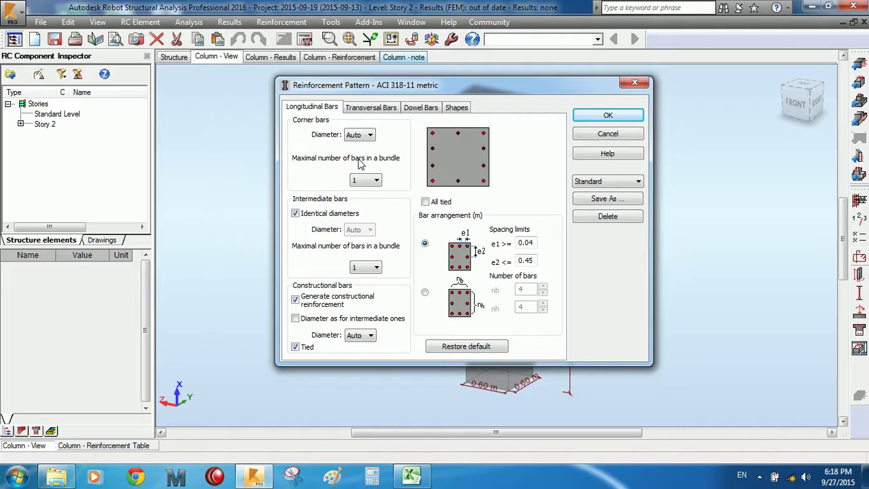
left_click(366, 136)
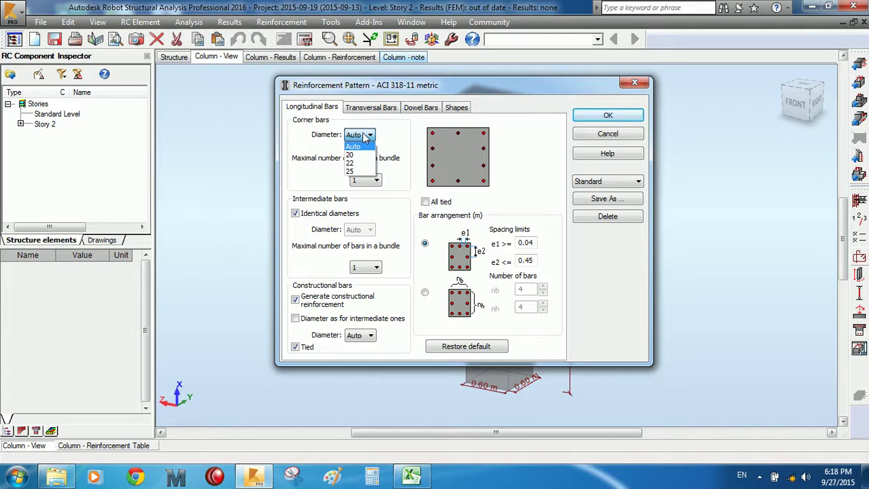
left_click(366, 136)
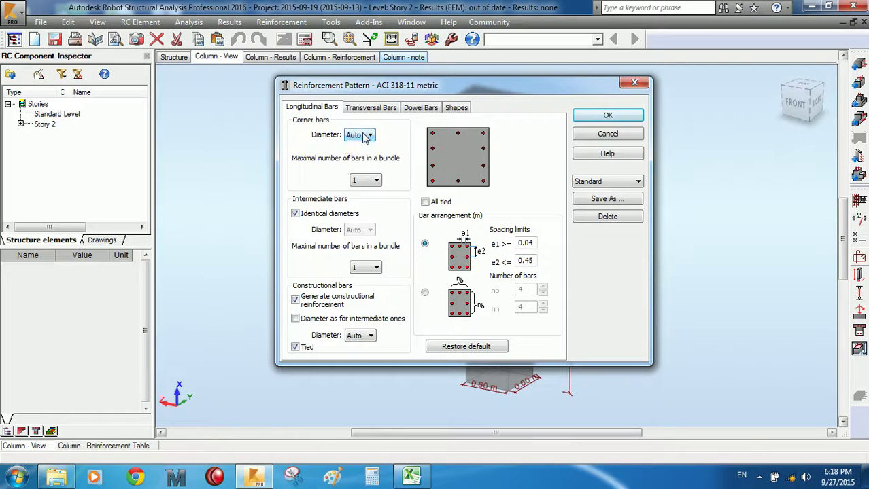
left_click(365, 136)
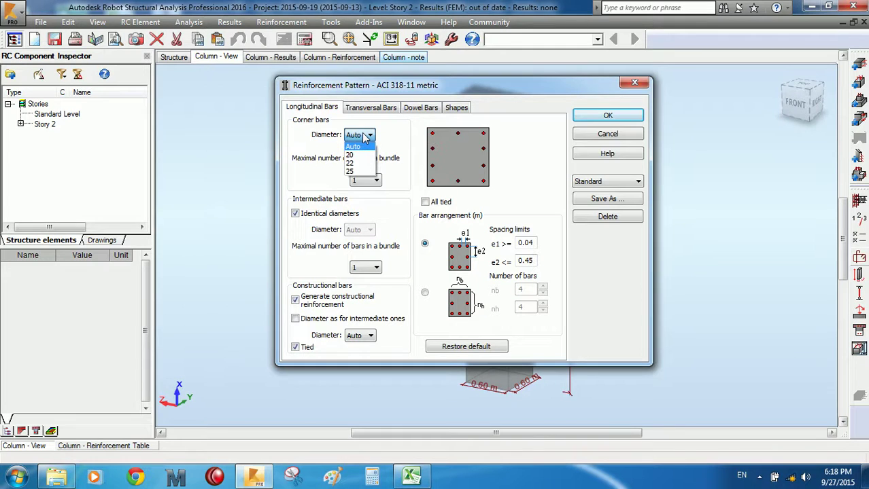
left_click(366, 136)
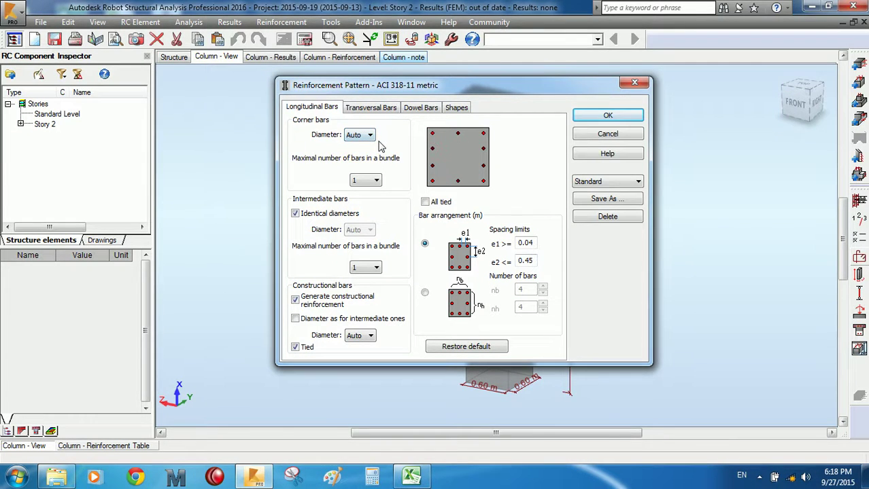
left_click(370, 137)
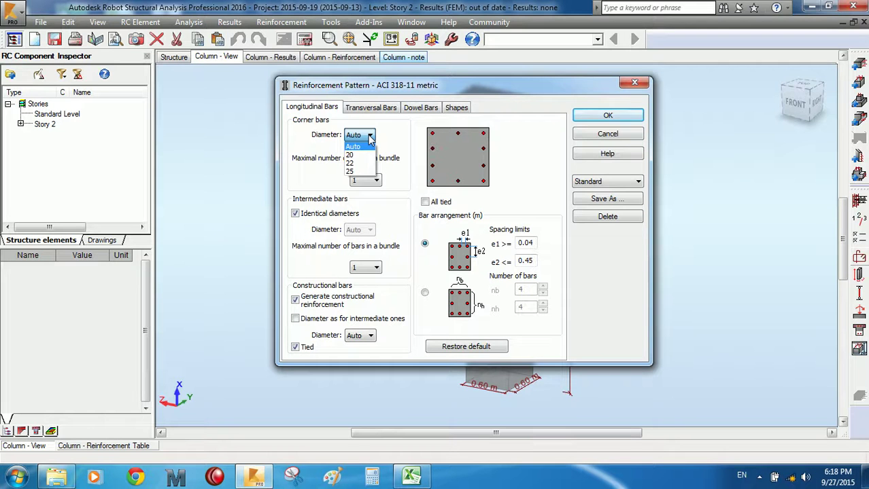
left_click(370, 138)
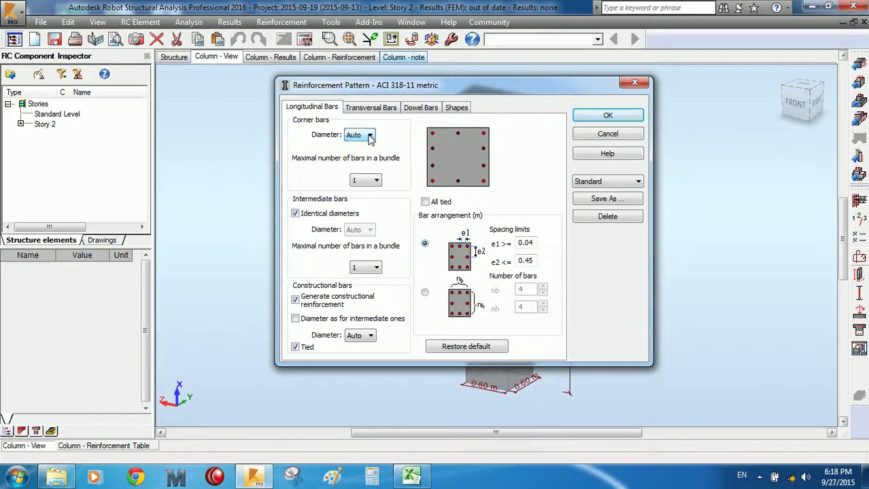
left_click(371, 138)
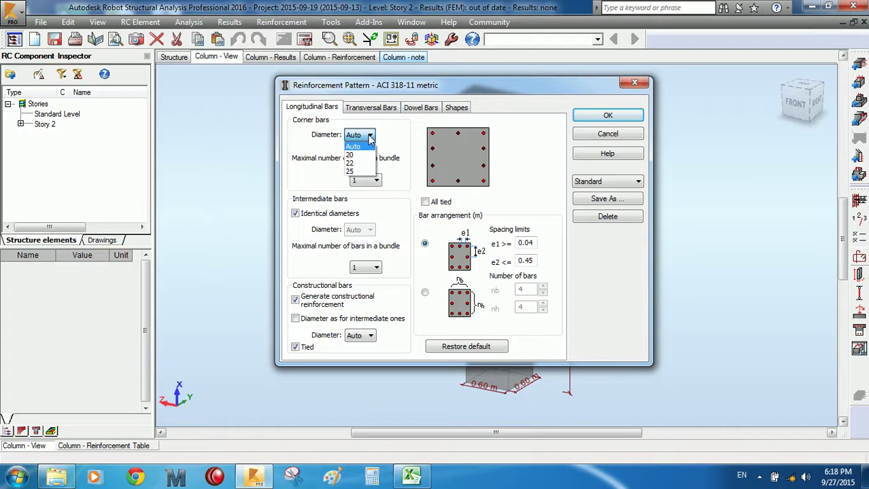
left_click(371, 137)
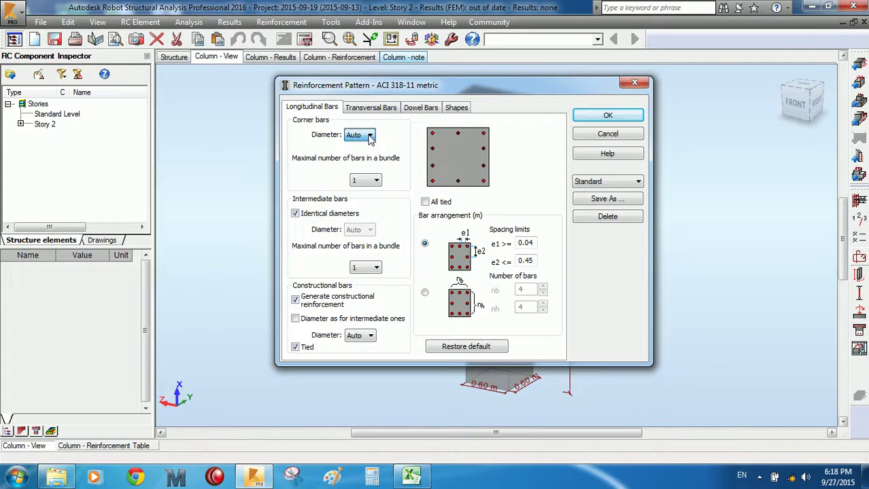
Try a maximum of 2 bars per bundle for the corner bars, and return it to 1.
left_click(372, 182)
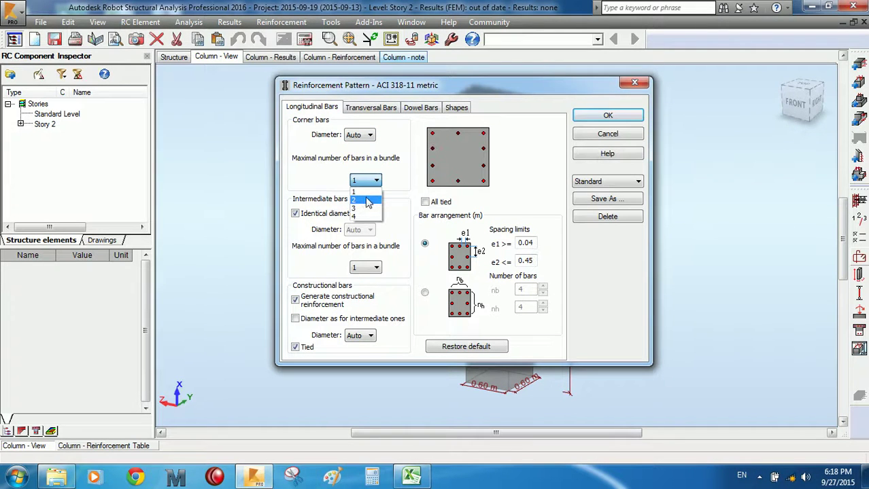
left_click(367, 202)
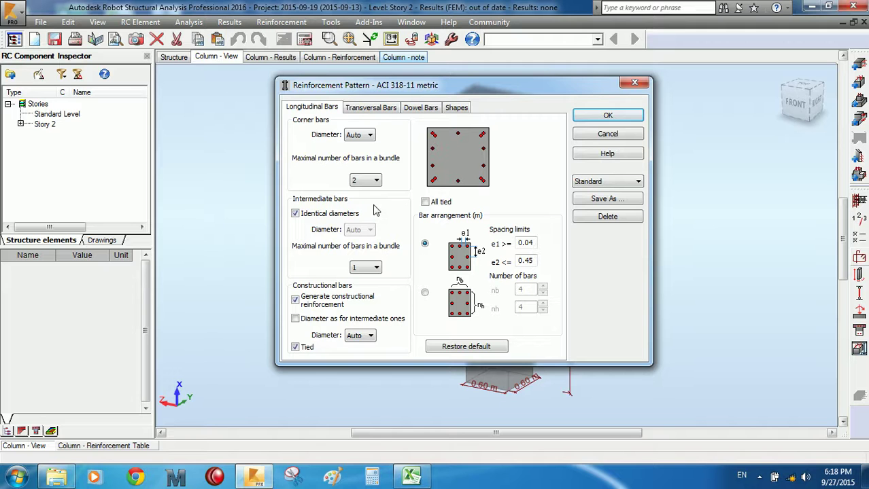
left_click(366, 268)
left_click(372, 220)
left_click(372, 183)
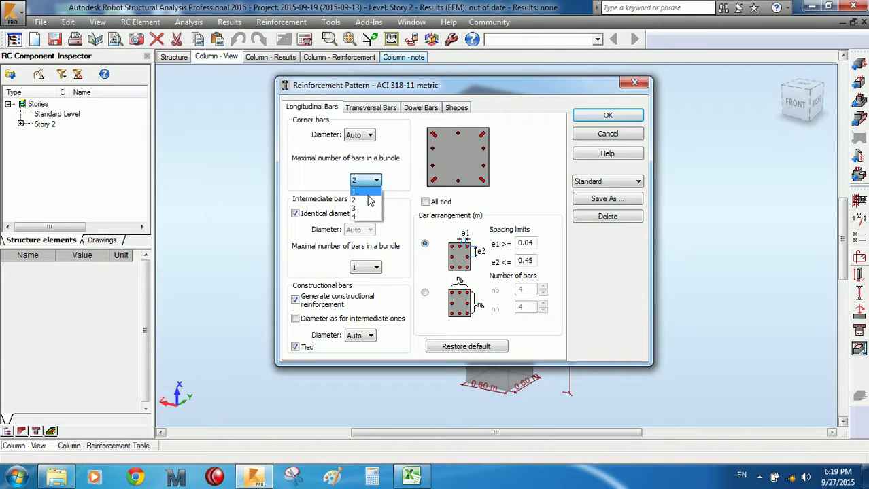
left_click(366, 200)
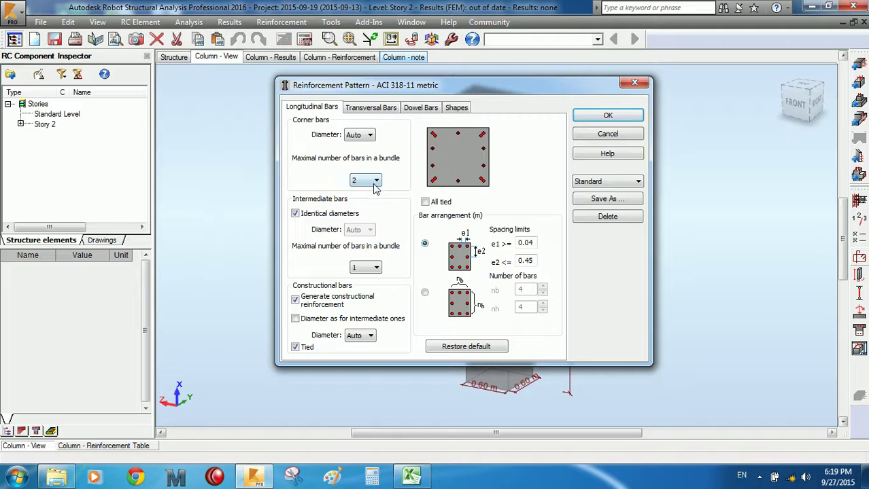
left_click(376, 183)
left_click(368, 193)
Try non-identical diameters and a maximum of 2 bars per bundle for the intermediate bars, and restore identical diameters and 1 bar.
left_click(310, 215)
left_click(309, 215)
left_click(372, 269)
left_click(366, 287)
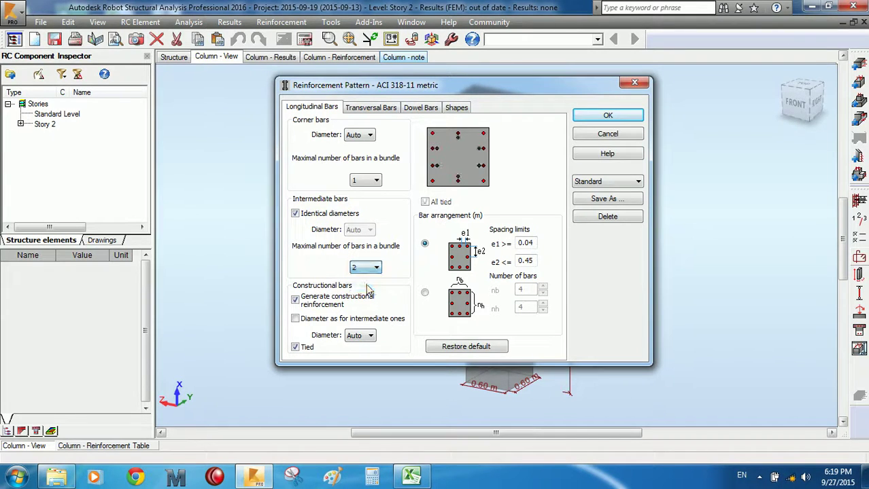
left_click(374, 269)
left_click(373, 280)
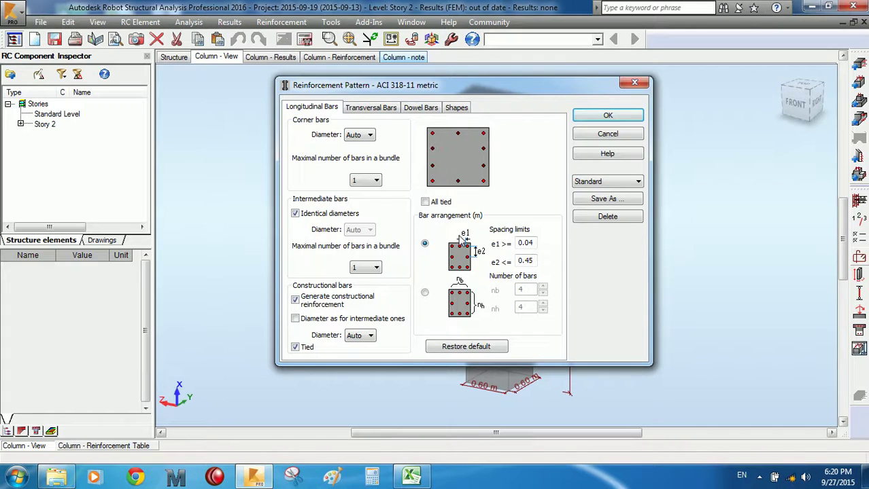
Save the reinforcement pattern under the name Standard and apply it to the column.
double_click(525, 243)
left_click(588, 182)
left_click(602, 204)
left_click(606, 201)
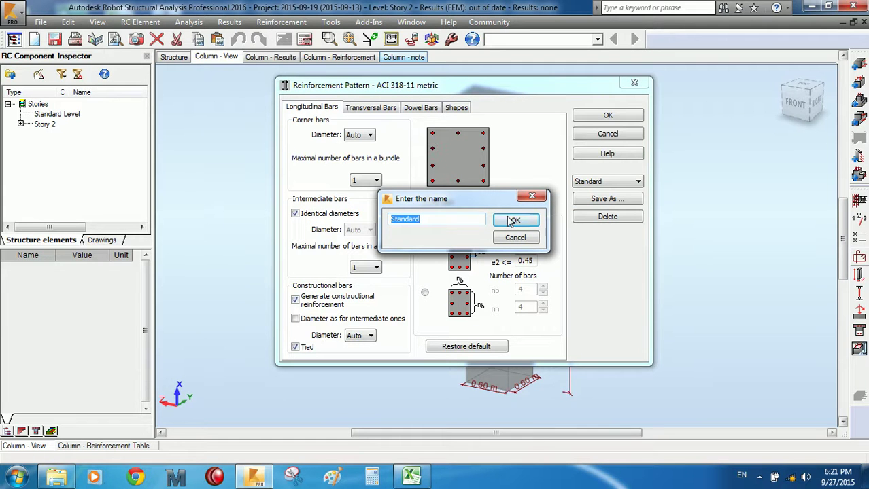
left_click(516, 222)
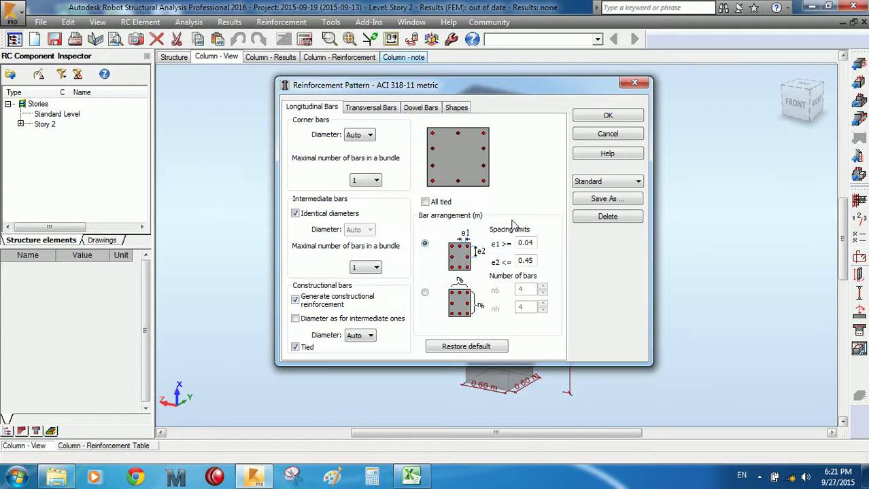
left_click(606, 117)
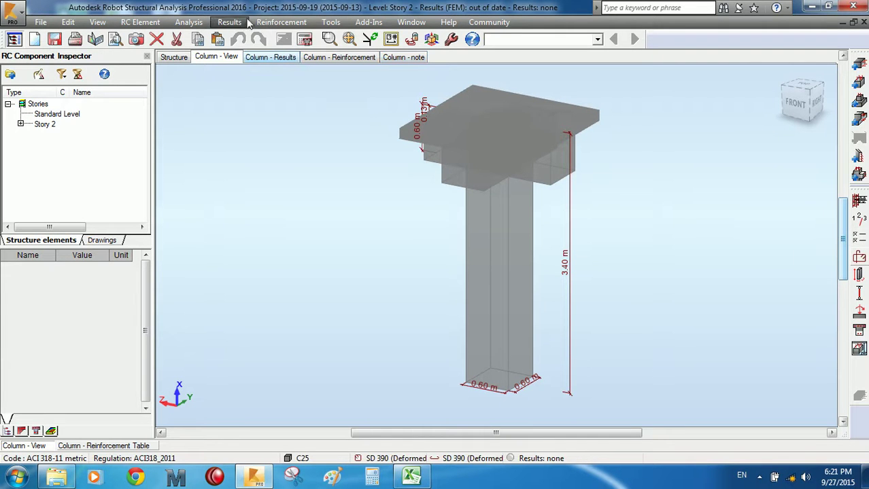
Run the column's reinforcement calculation without generating drawings or keeping existing reinforcement, and dismiss the calculation report.
left_click(305, 41)
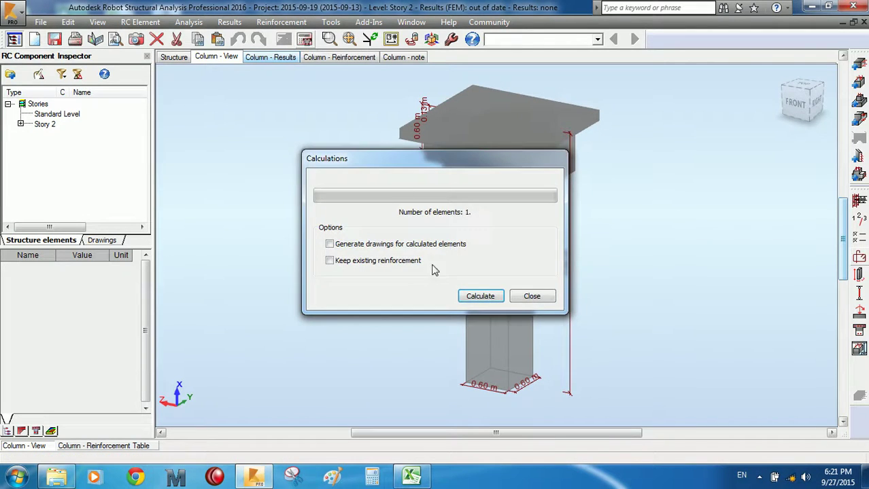
left_click(480, 297)
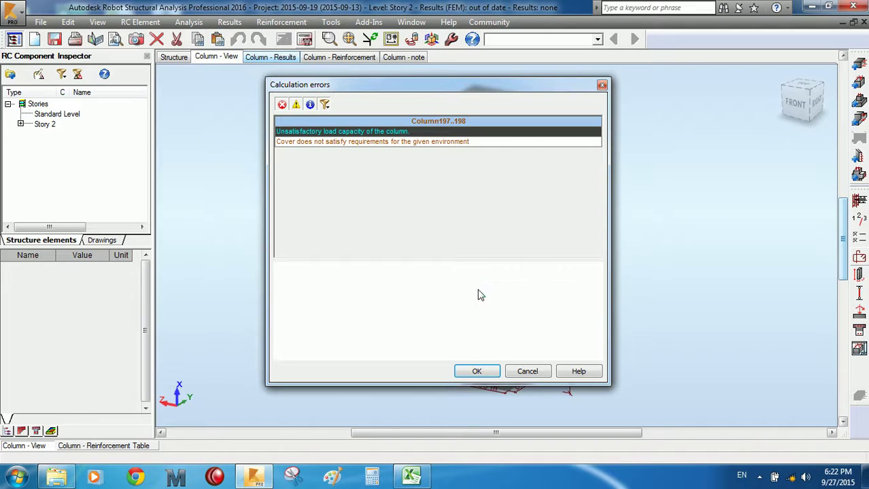
left_click(478, 371)
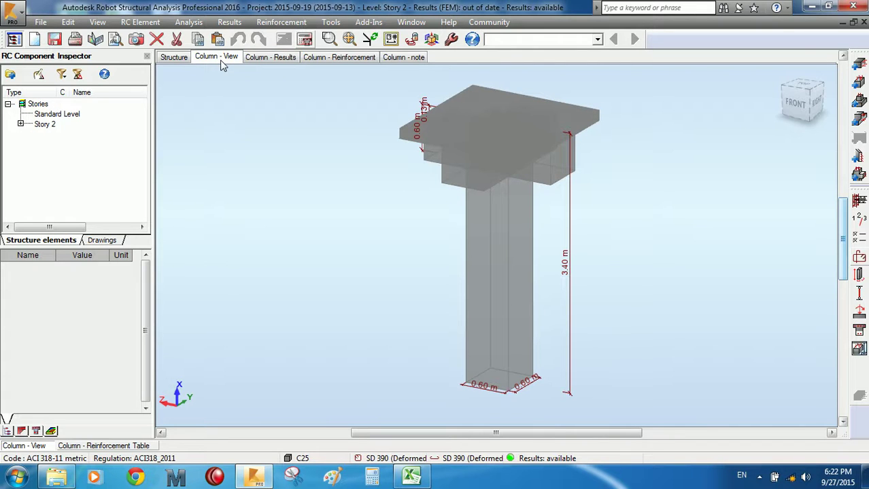
Display the column's reinforcement table, and switch to the Provided reinforcement layout of RC Design.
left_click(315, 60)
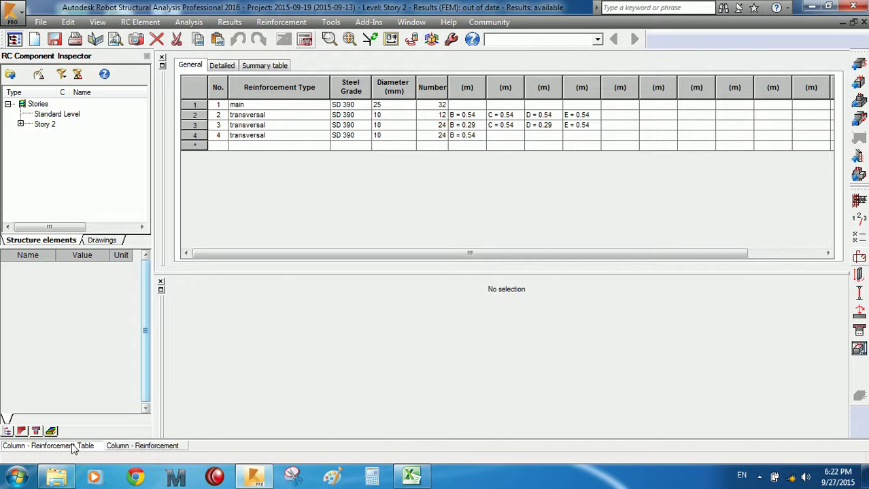
left_click(597, 39)
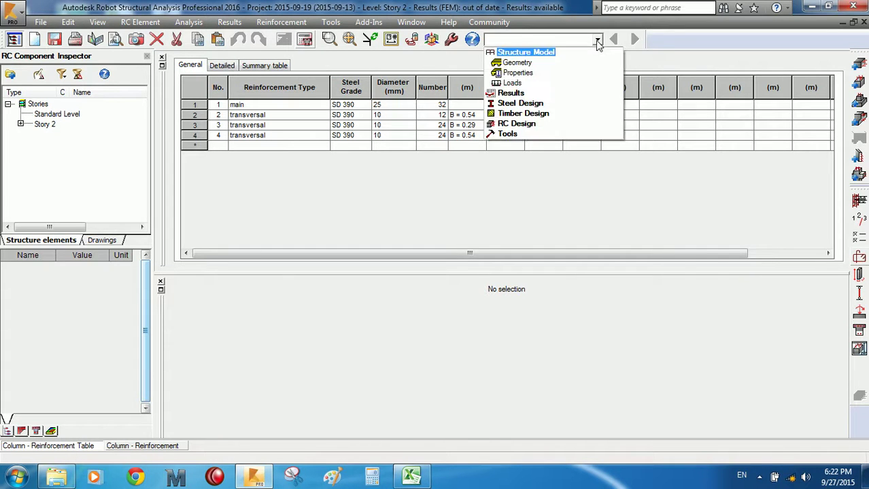
left_click(535, 130)
left_click(534, 137)
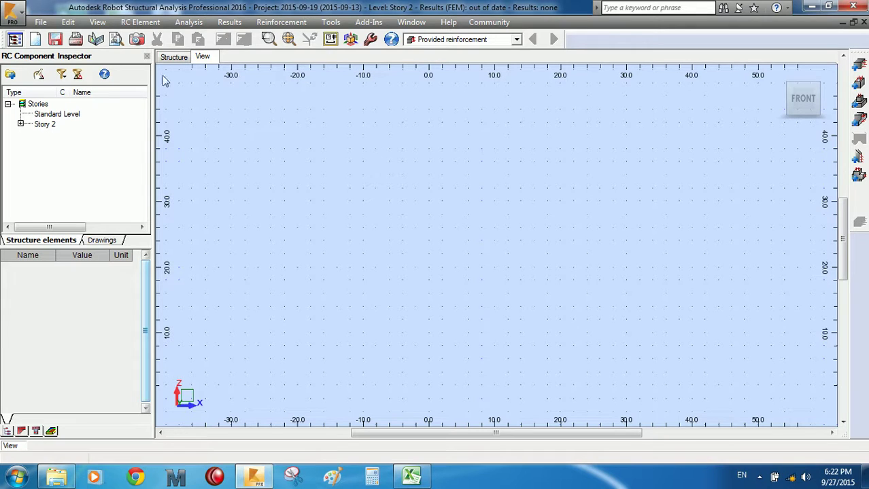
Open Column197..198 from Story 2 and review its general, detailed and summary reinforcement tables.
left_click(44, 125)
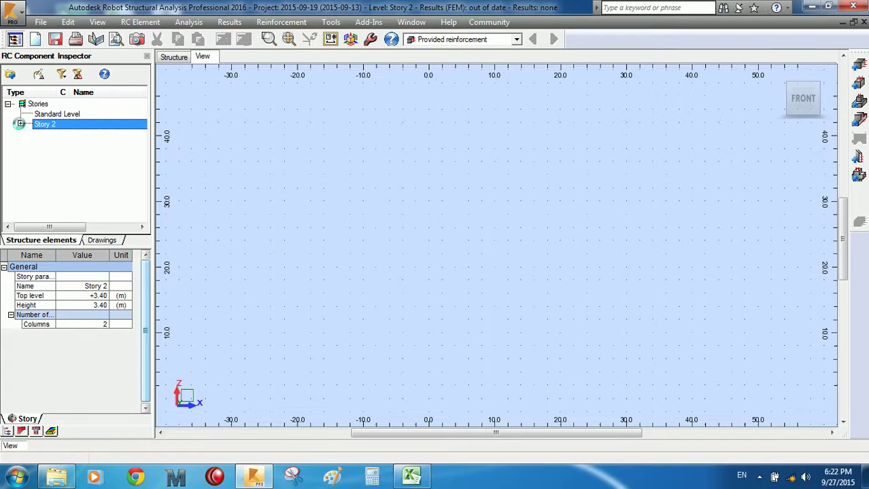
left_click(21, 125)
double_click(93, 144)
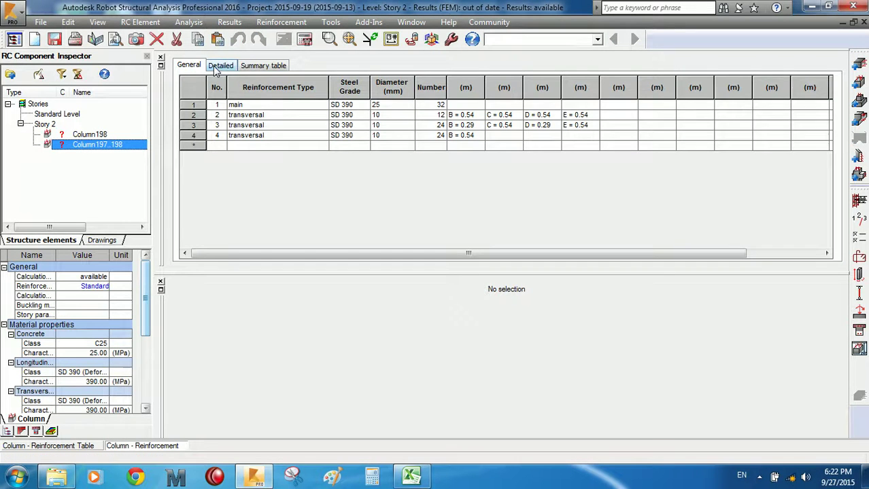
left_click(219, 66)
left_click(253, 66)
left_click(198, 66)
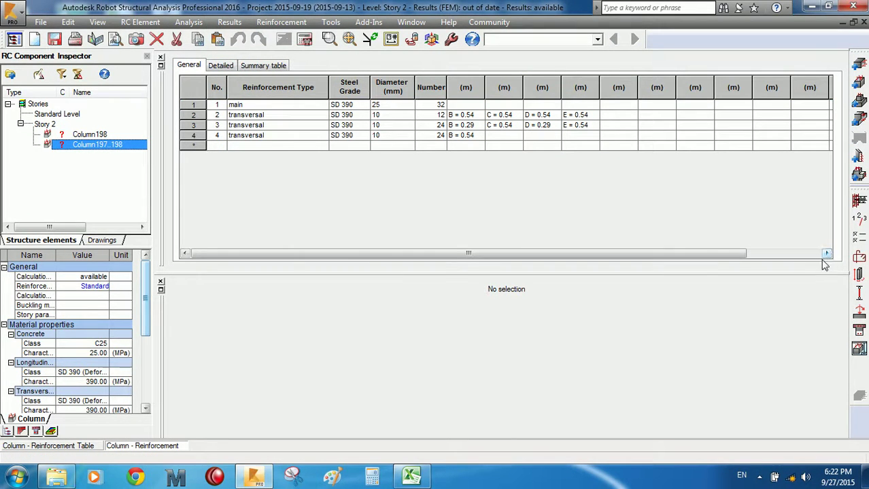
Reload Column197..198 in the Provided reinforcement layout and close its reinforcement table.
left_click_drag(741, 254, 511, 256)
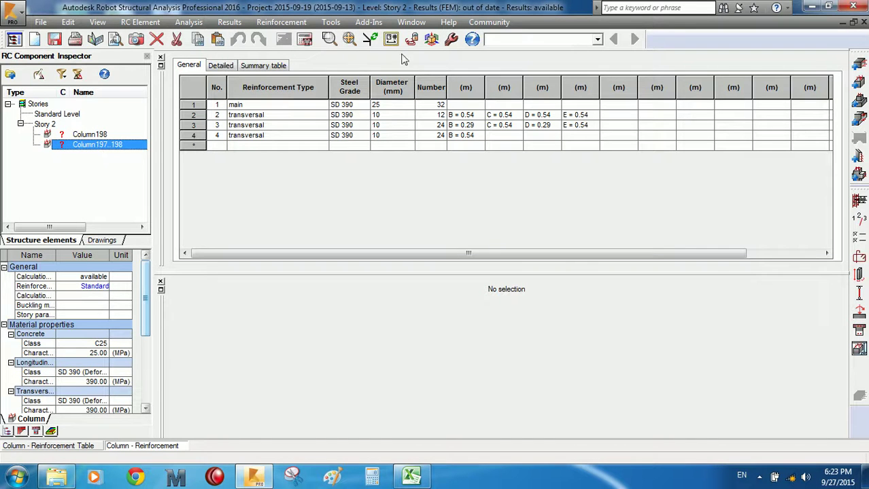
left_click(598, 40)
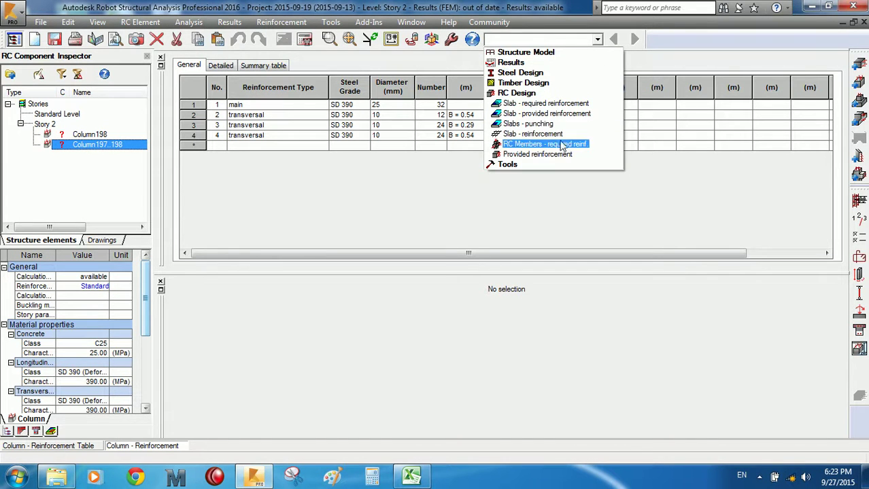
left_click(561, 155)
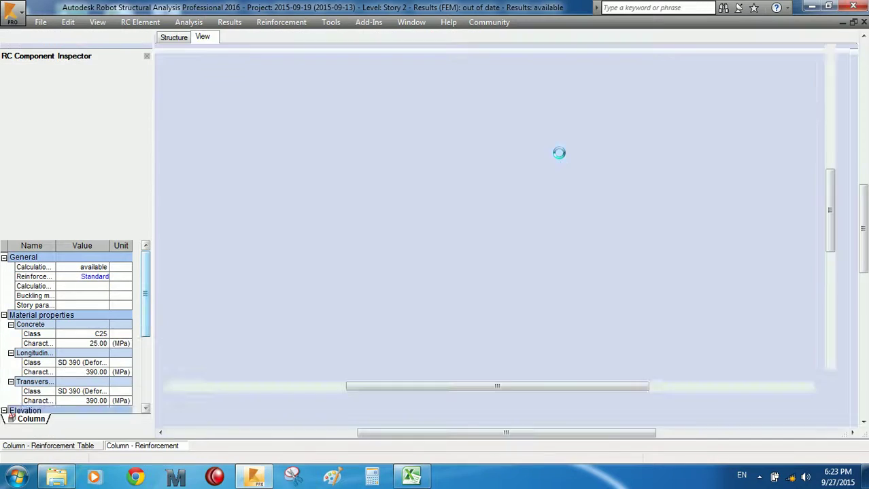
double_click(100, 144)
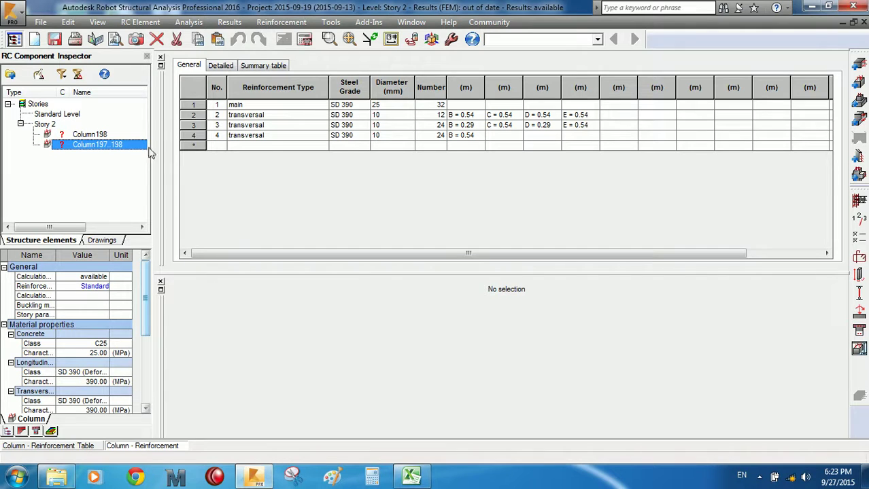
left_click(160, 58)
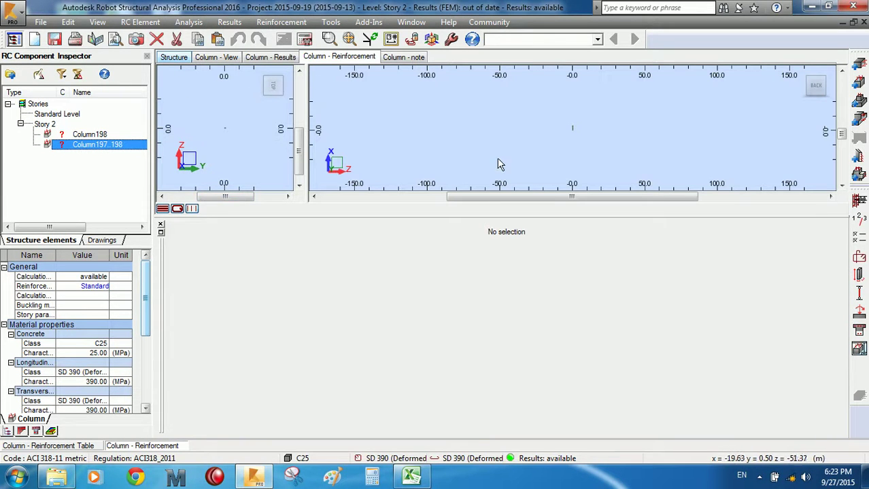
Review the column's results and calculation note, and examine the bars and ties in its reinforcement cross-section.
left_click(280, 58)
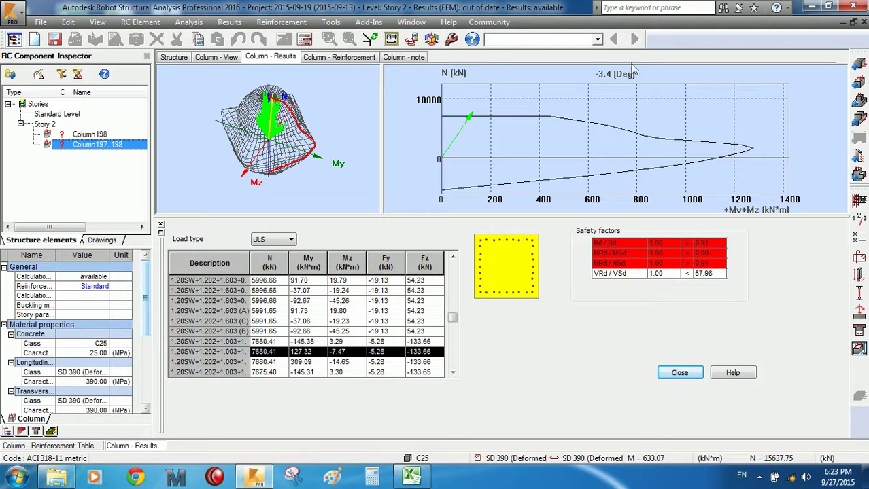
left_click(408, 58)
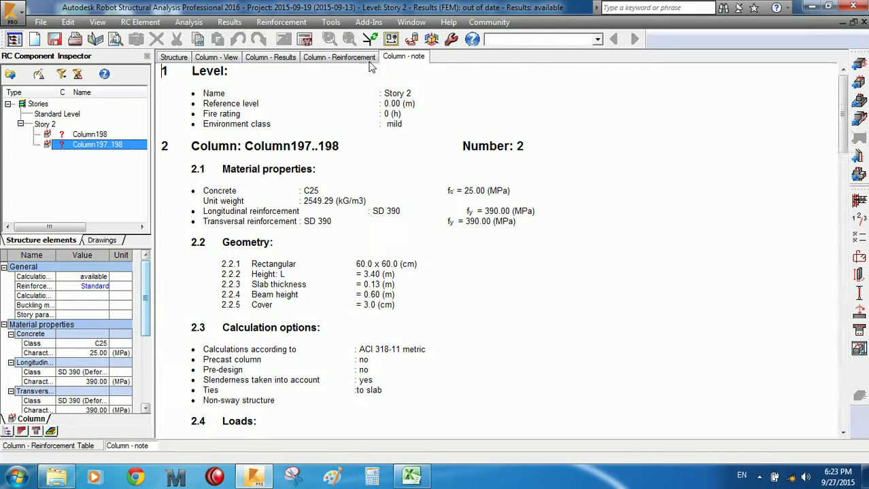
left_click(339, 57)
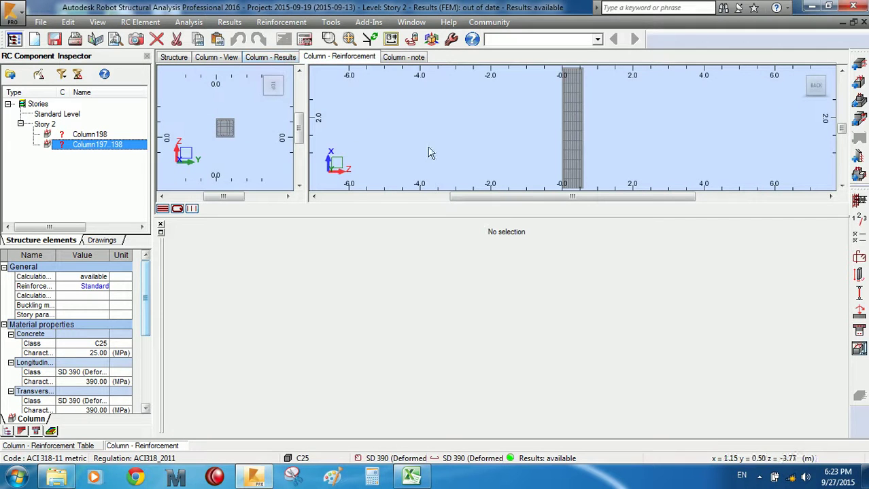
scroll(227, 129, "up", 5)
middle_click_drag(227, 129, 188, 131)
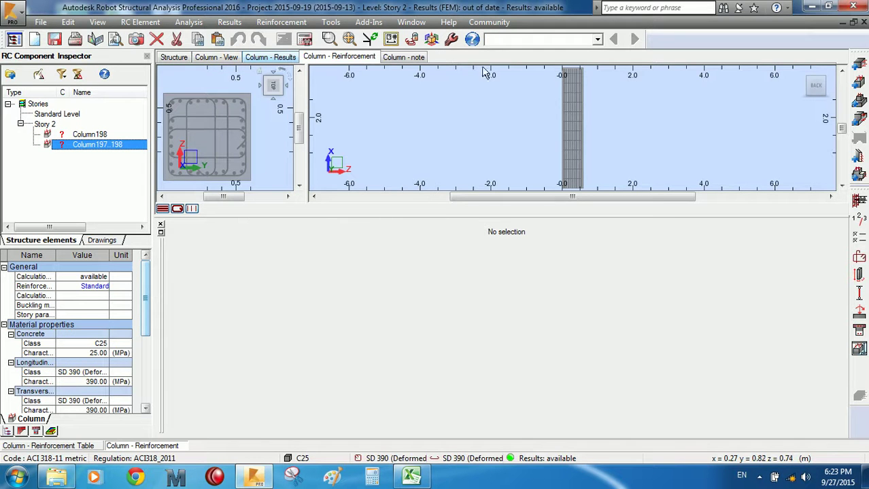
scroll(254, 125, "down", 1)
middle_click_drag(255, 124, 274, 116)
scroll(241, 121, "up", 2)
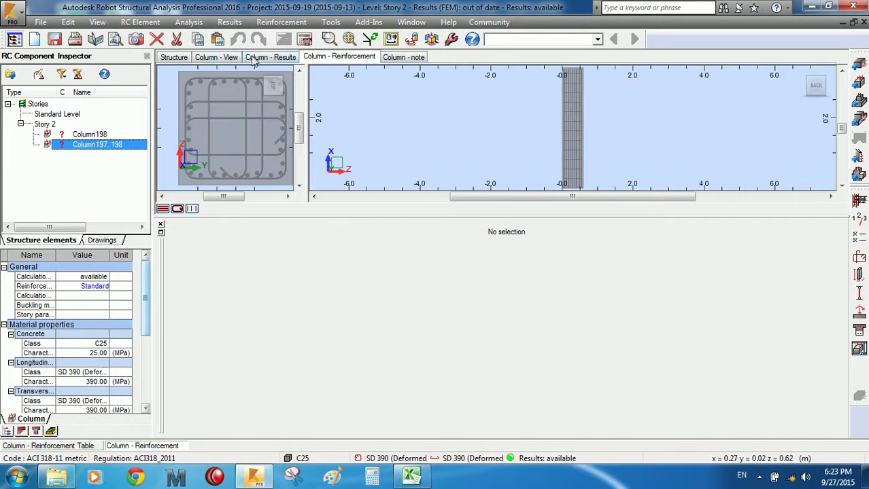
Check the longitudinal bar settings in the column's reinforcement pattern without changing them.
left_click(204, 58)
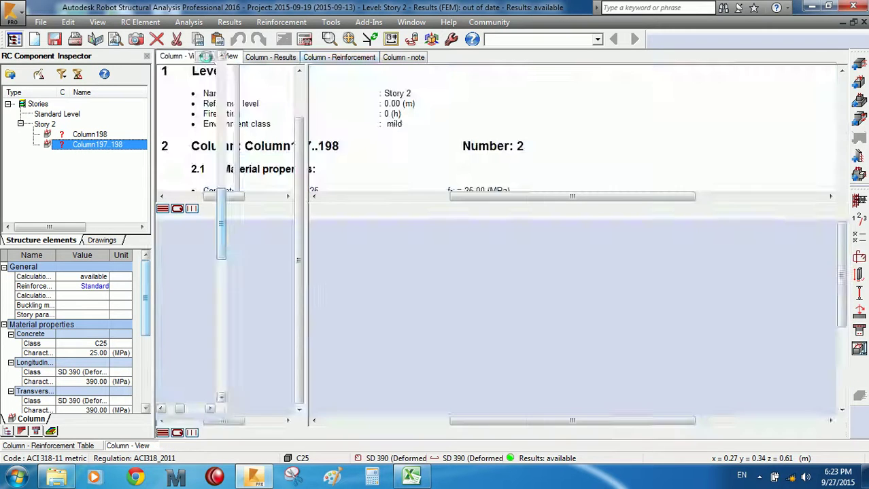
left_click(858, 256)
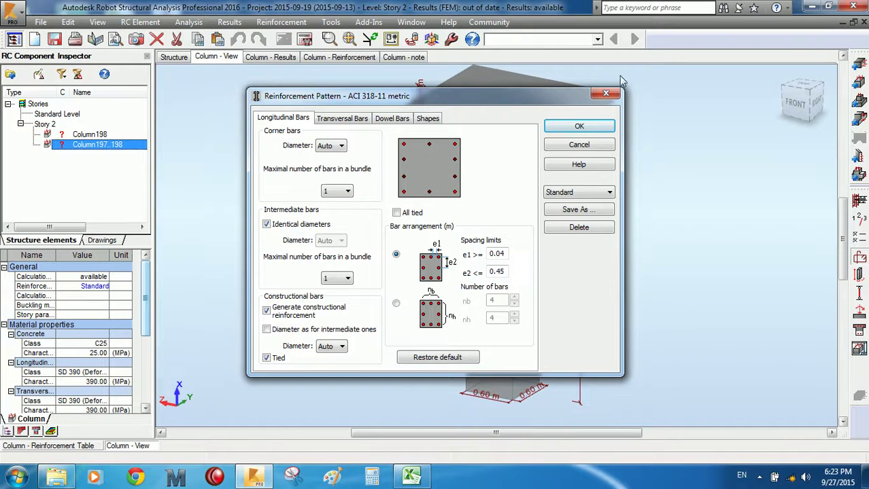
left_click(606, 93)
Examine the calculation note and the reinforcement cross-section with the transverse bars hidden and shown again.
left_click(325, 58)
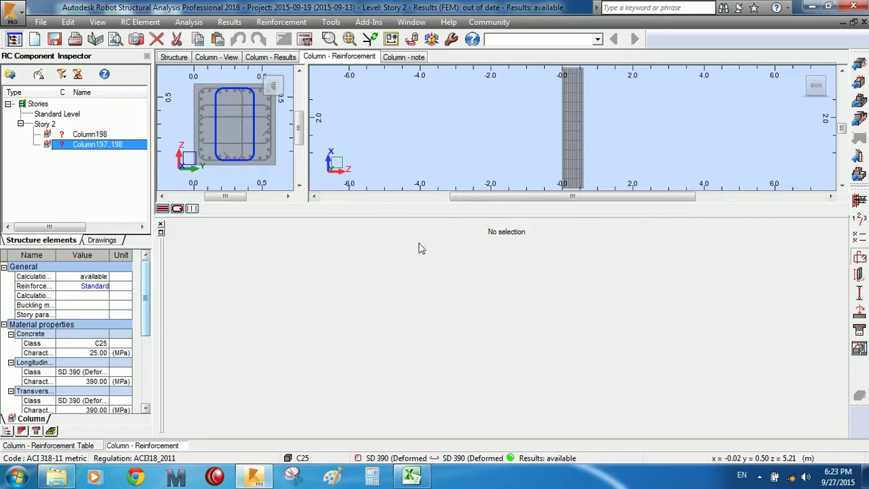
left_click(412, 57)
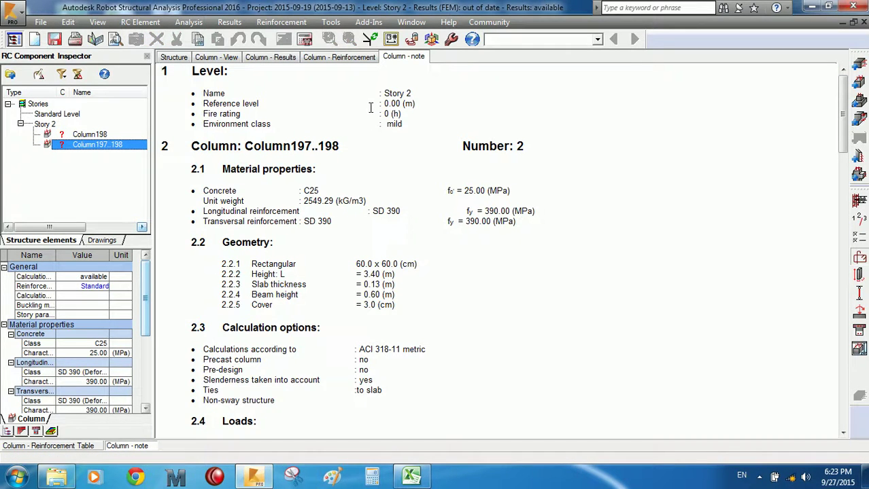
left_click(333, 58)
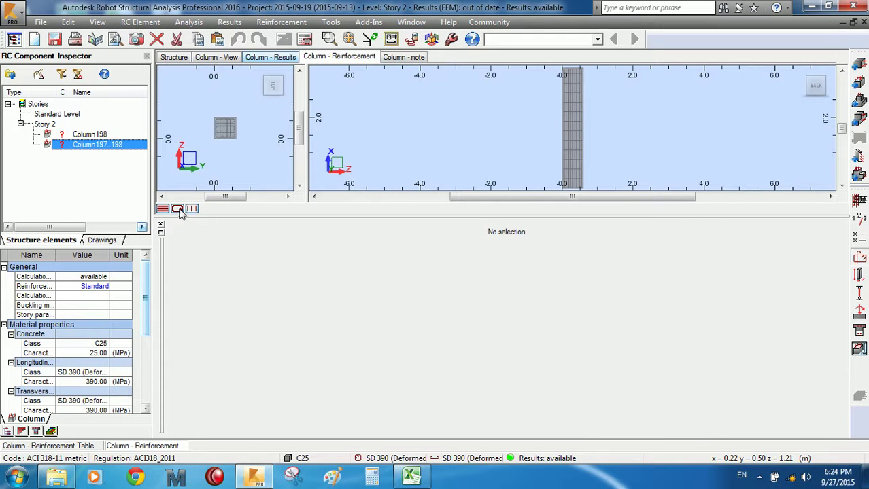
scroll(254, 123, "up", 5)
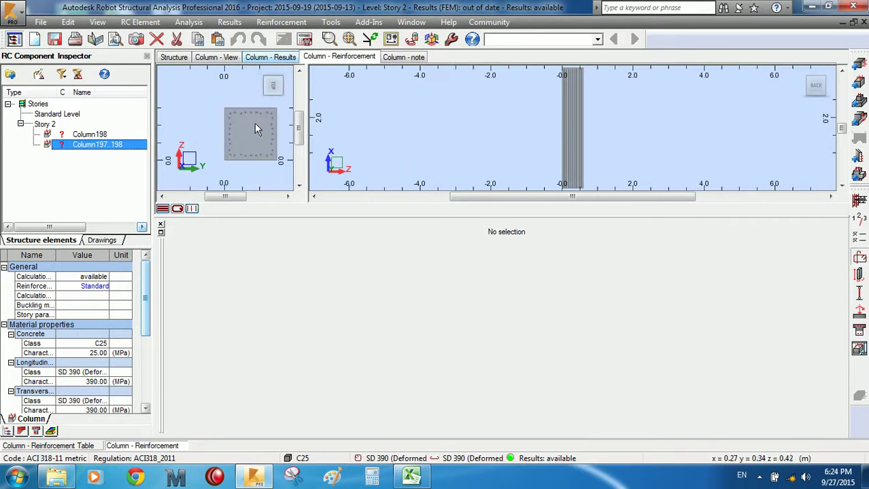
left_click(176, 209)
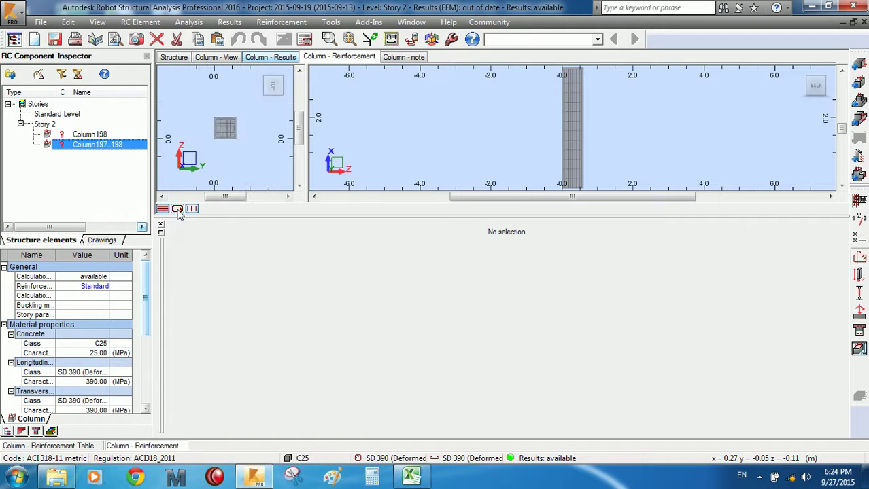
scroll(200, 196, "up", 1)
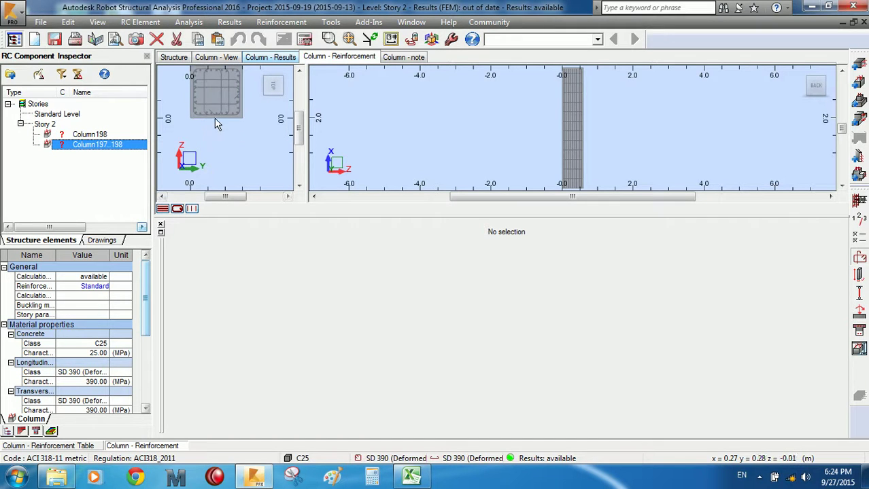
Recheck the column's transversal reinforcement calculation options and longitudinal bar pattern, and review its results.
left_click(203, 60)
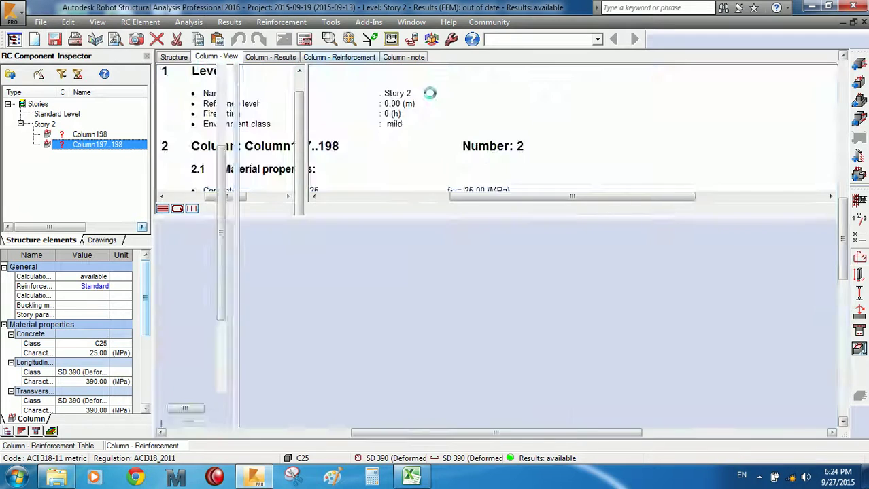
left_click(859, 238)
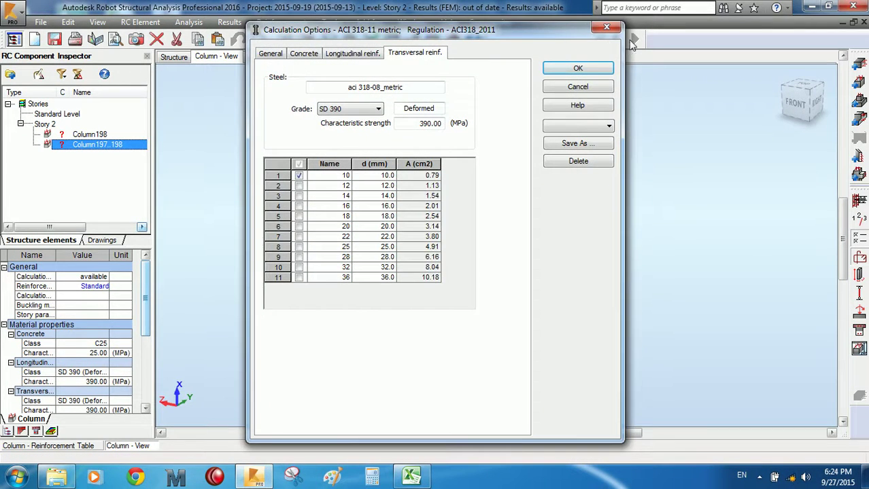
left_click(603, 31)
left_click(858, 257)
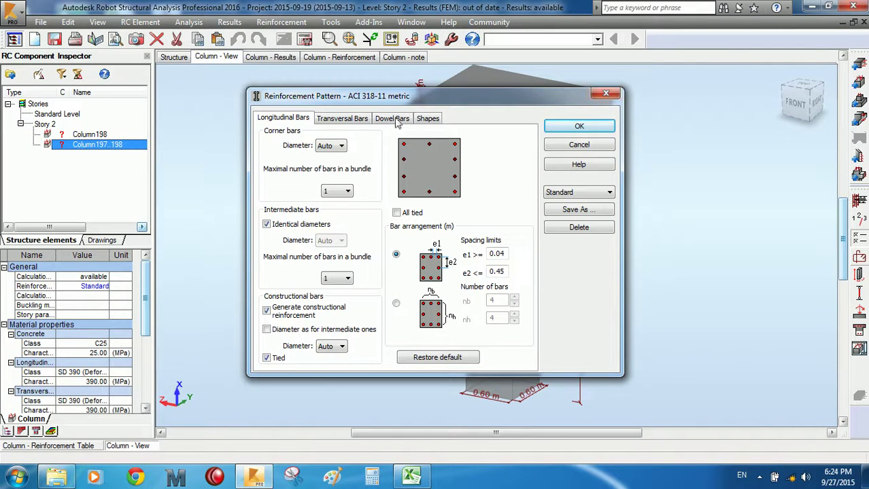
left_click(605, 96)
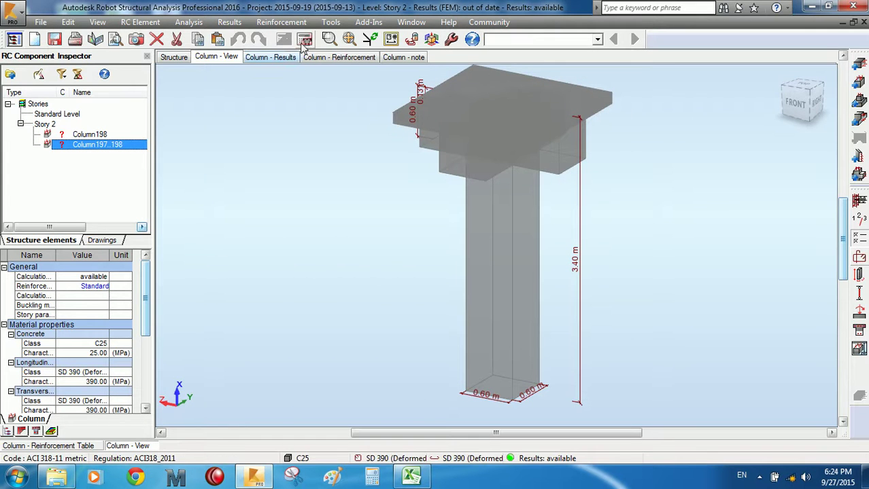
left_click(304, 41)
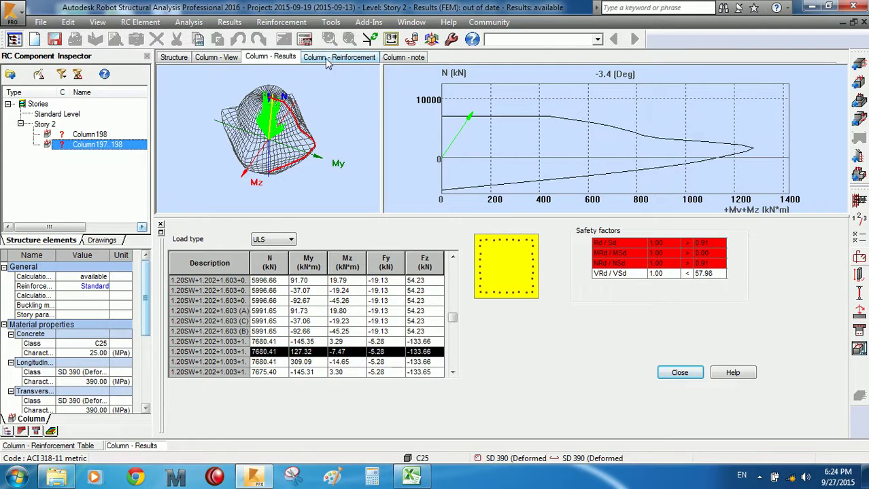
Set the reinforcement pattern's longitudinal bar spacing limits to e1 >= 0.08 m and e2 <= 0.15 m and apply them.
left_click(234, 58)
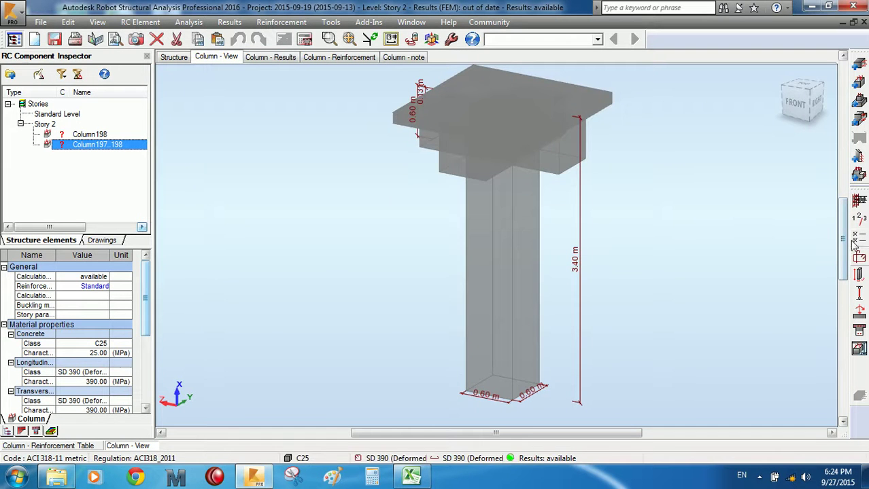
left_click(858, 257)
double_click(500, 254)
type("0.08")
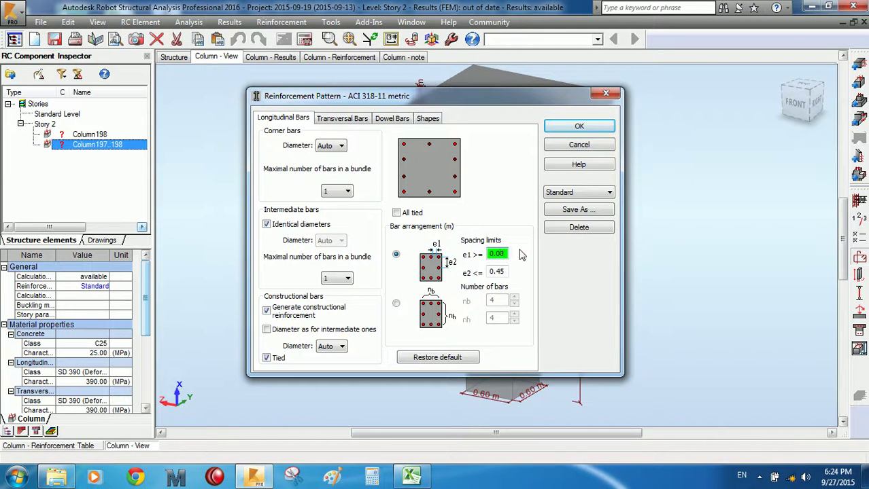
double_click(502, 272)
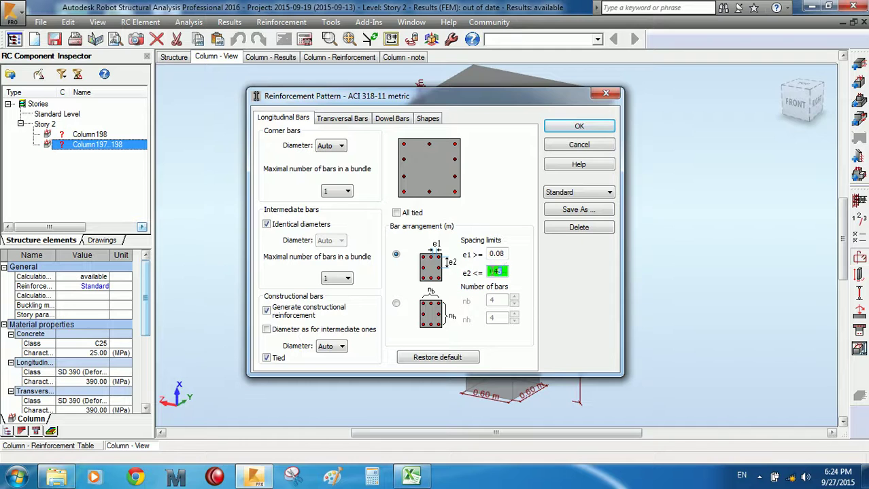
left_click(502, 271)
left_click_drag(496, 271, 504, 273)
type("15")
left_click(579, 128)
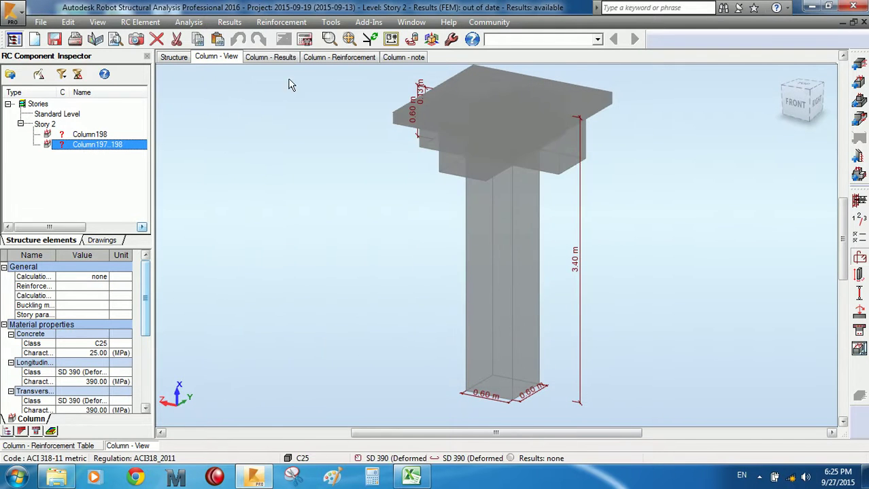
Recalculate the column without generating drawings or keeping existing reinforcement, and dismiss the calculation report.
left_click(304, 39)
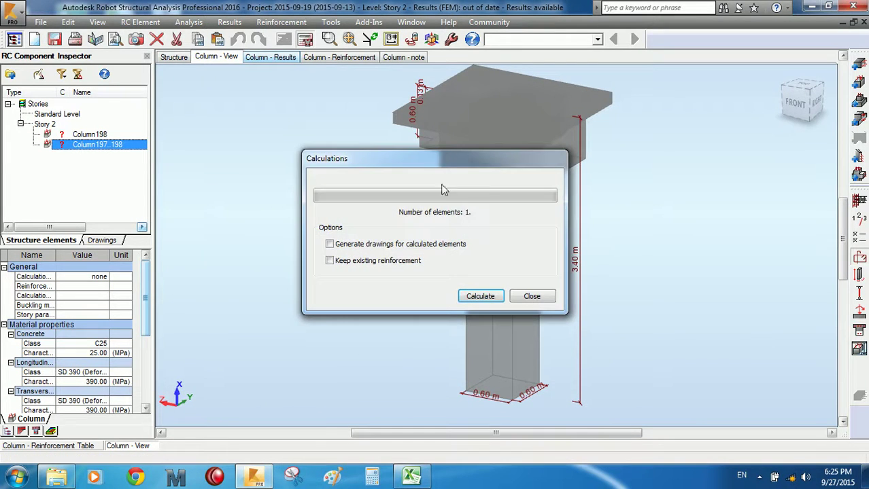
left_click(476, 297)
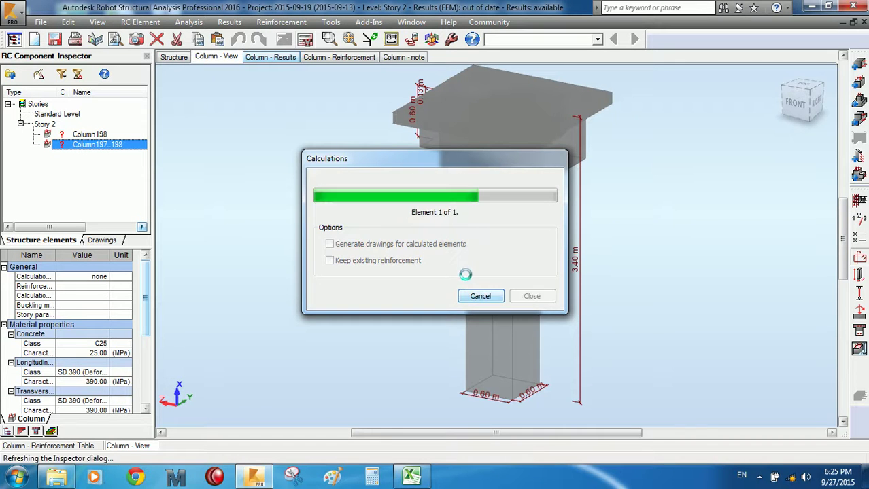
left_click(476, 372)
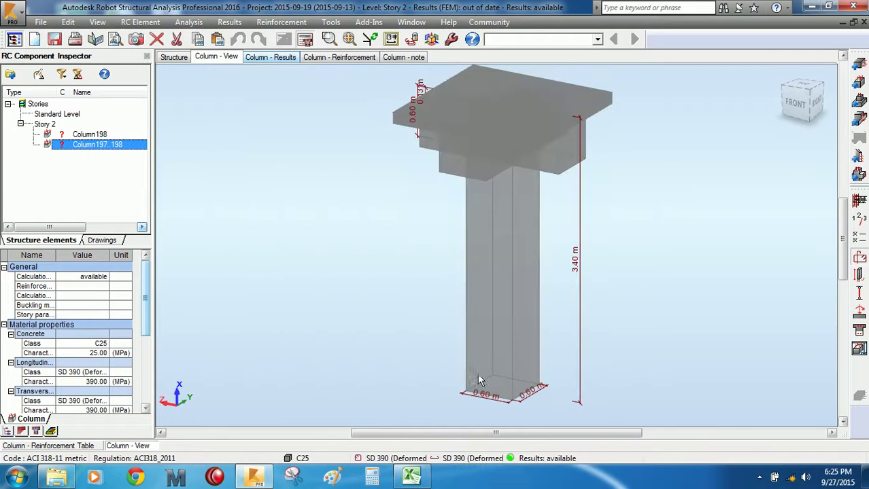
Review the recalculated column's safety factors and examine the bar and tie arrangement in its cross-section.
left_click(271, 57)
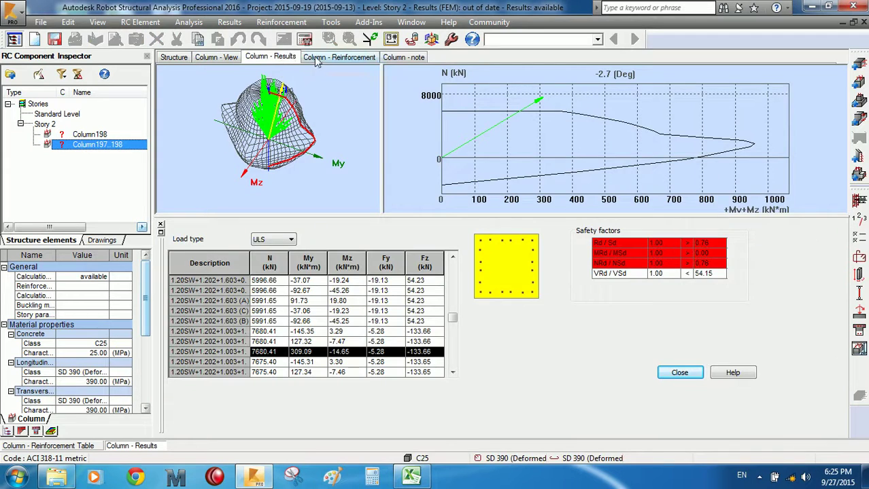
left_click(317, 60)
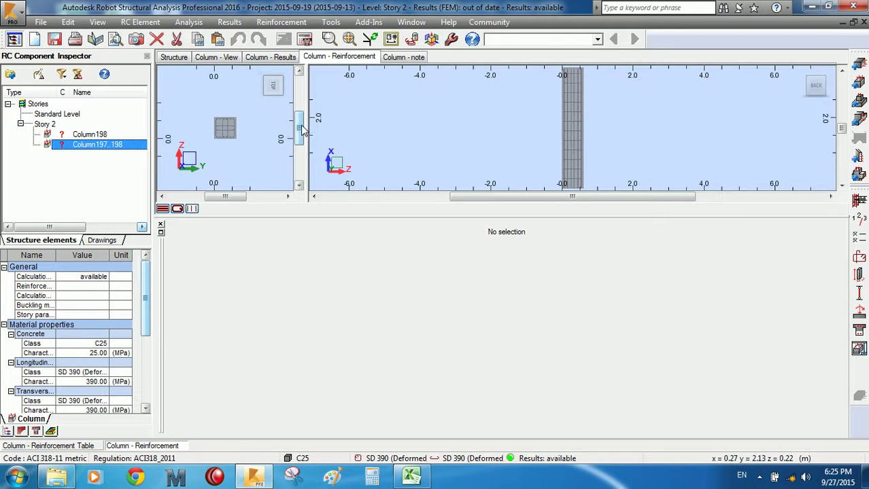
left_click_drag(301, 128, 301, 121)
scroll(214, 130, "up", 5)
middle_click_drag(235, 174, 238, 155)
scroll(242, 162, "up", 2)
scroll(223, 140, "down", 2)
scroll(235, 149, "up", 2)
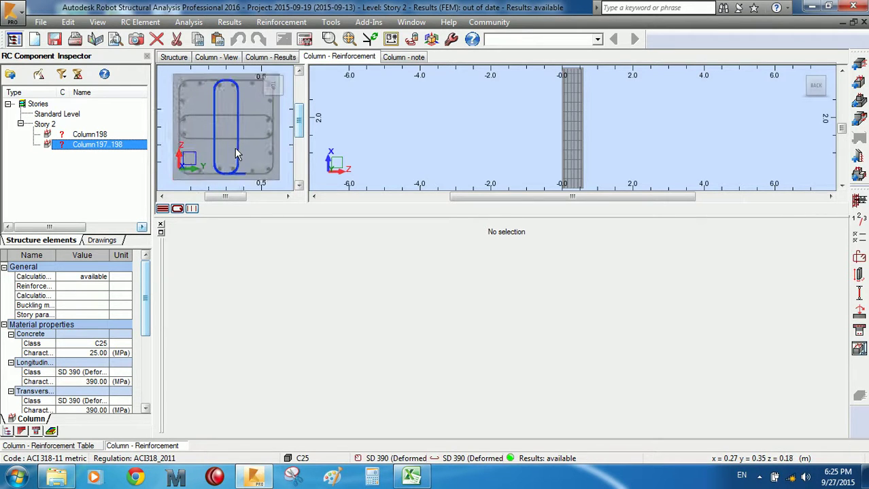
left_click(254, 59)
Check the longitudinal bar spacing limits in the column's reinforcement pattern.
left_click(216, 57)
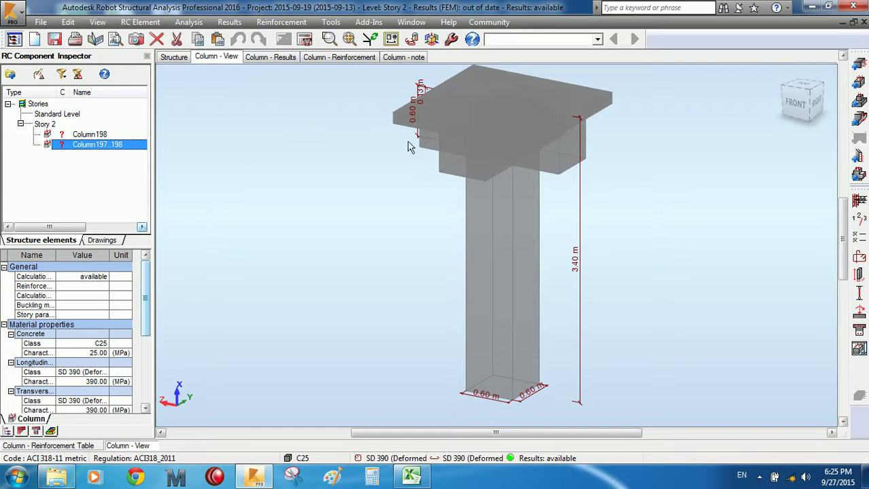
left_click(859, 258)
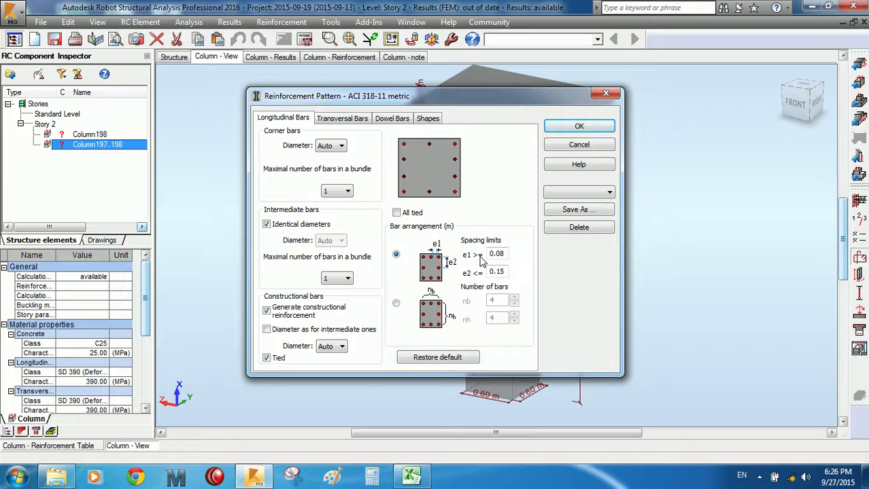
left_click(614, 97)
Review the column's load combinations and safety factors, and examine its reinforcement in cross-section and elevation.
left_click(270, 58)
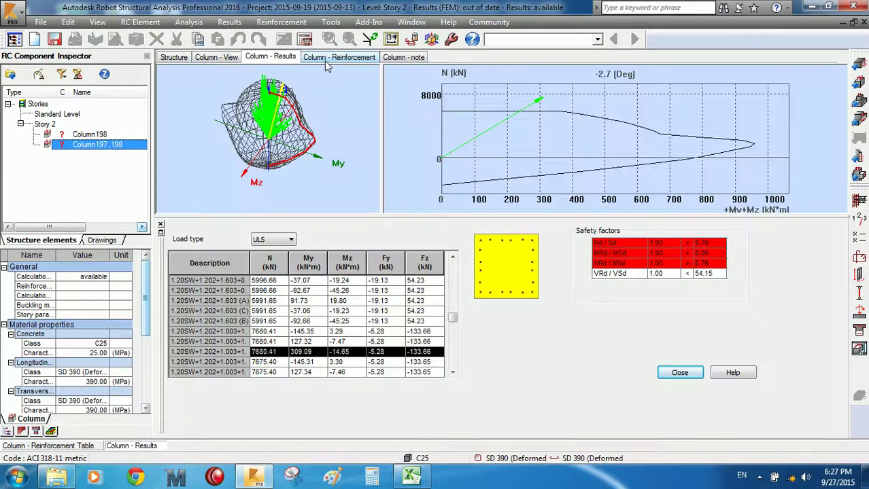
left_click(325, 60)
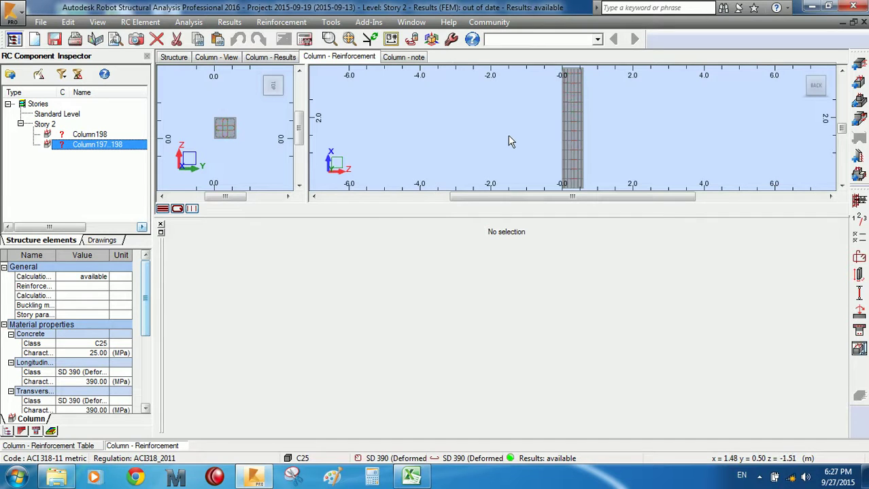
left_click_drag(298, 129, 299, 162)
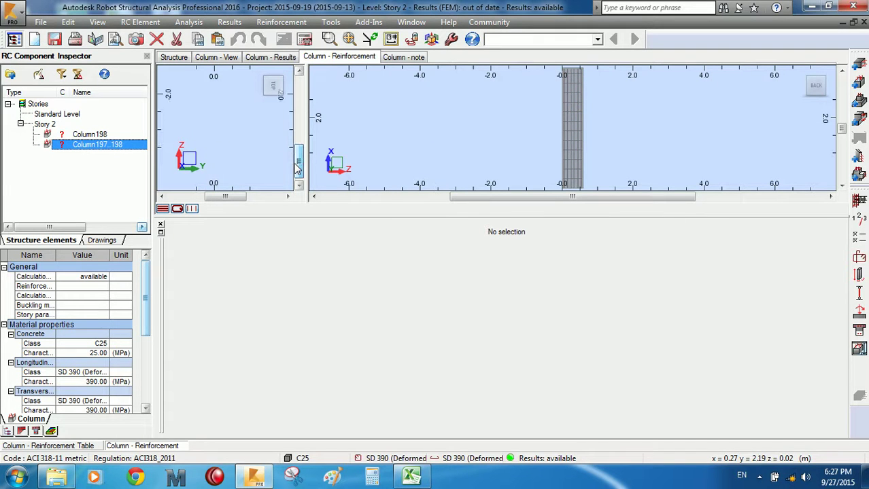
left_click(298, 140)
scroll(248, 139, "down", 2)
scroll(247, 137, "up", 1)
middle_click_drag(240, 109, 243, 120)
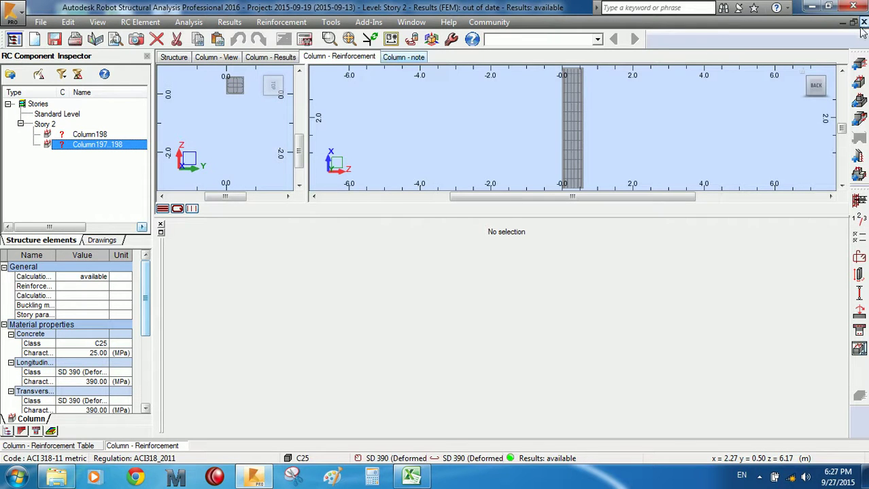
middle_click_drag(434, 127, 402, 103)
scroll(519, 129, "up", 5)
scroll(516, 129, "down", 6)
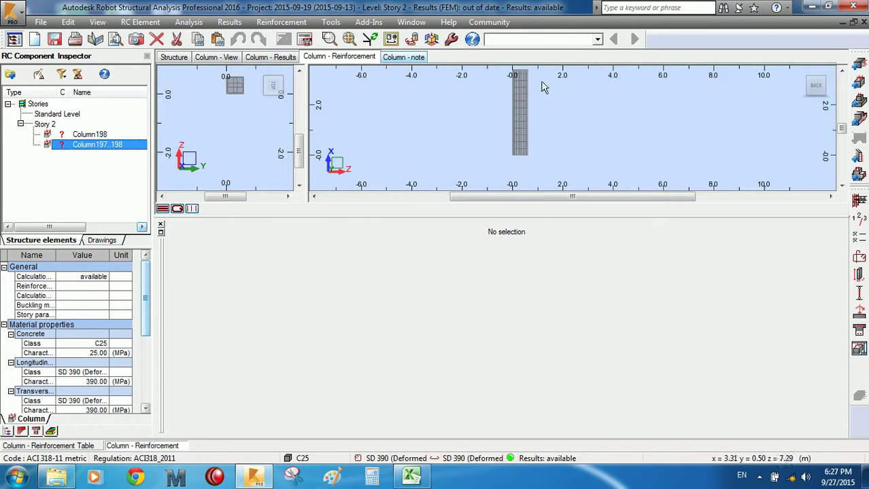
Try longitudinal bar spacing limits of e1 >= 0.08 m and e2 <= 0.2 m, and switch the bar arrangement to number of bars.
left_click(217, 57)
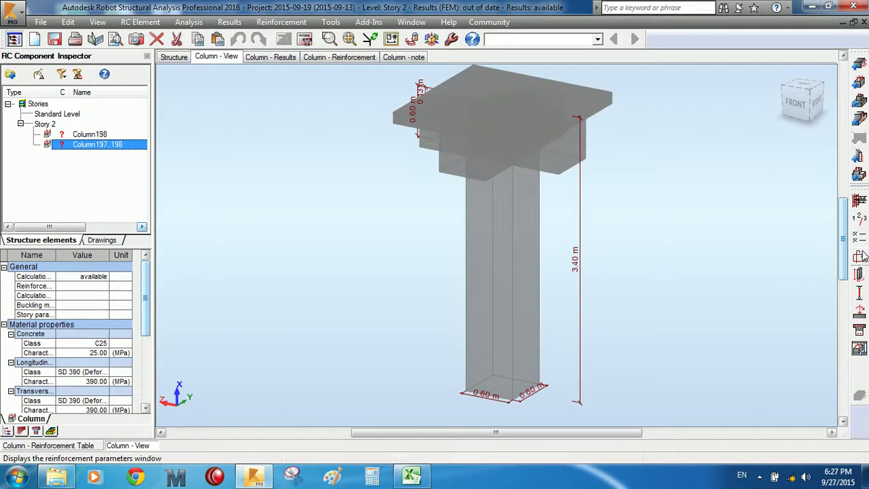
left_click(859, 257)
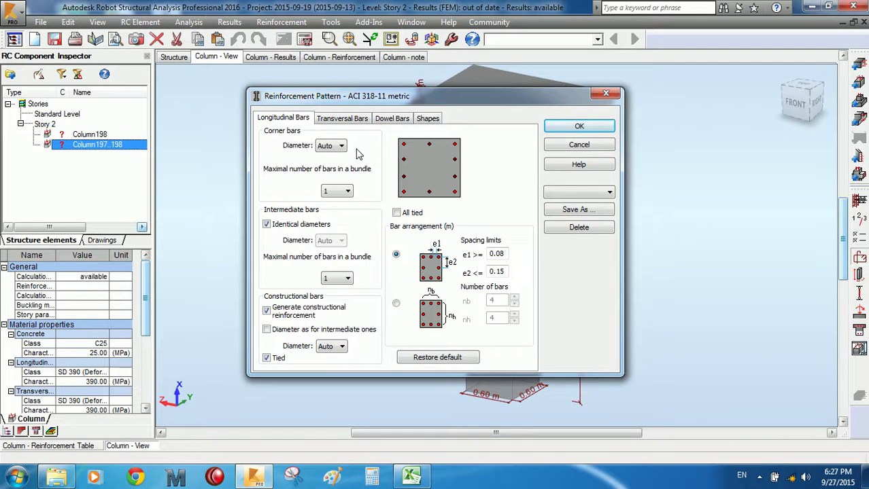
double_click(506, 254)
double_click(508, 271)
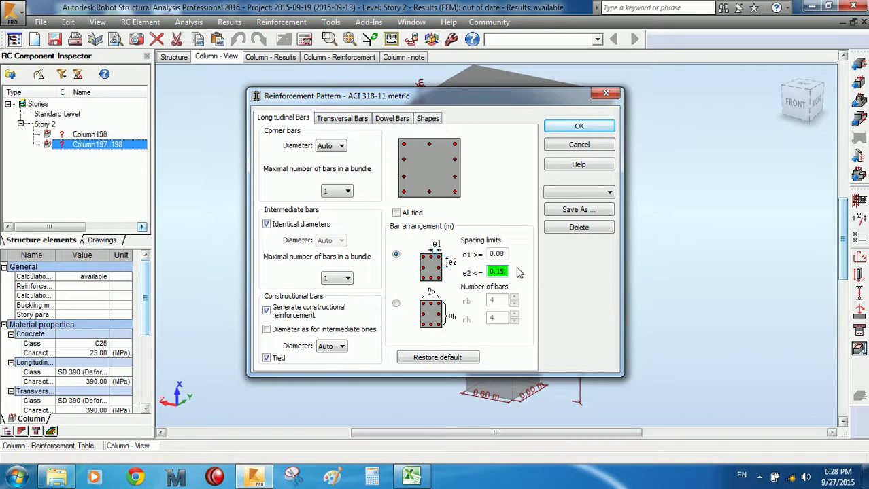
left_click(504, 253)
key("BackSpace")
type("3")
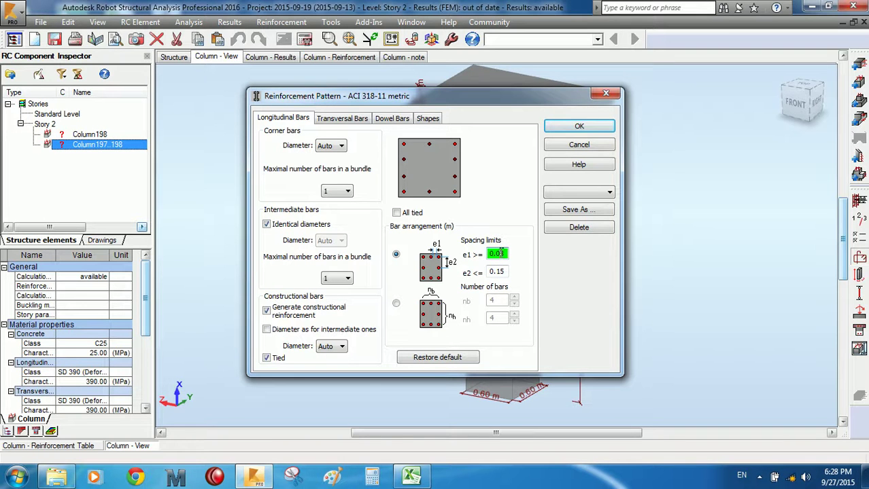
key("BackSpace")
type("8")
left_click(499, 271)
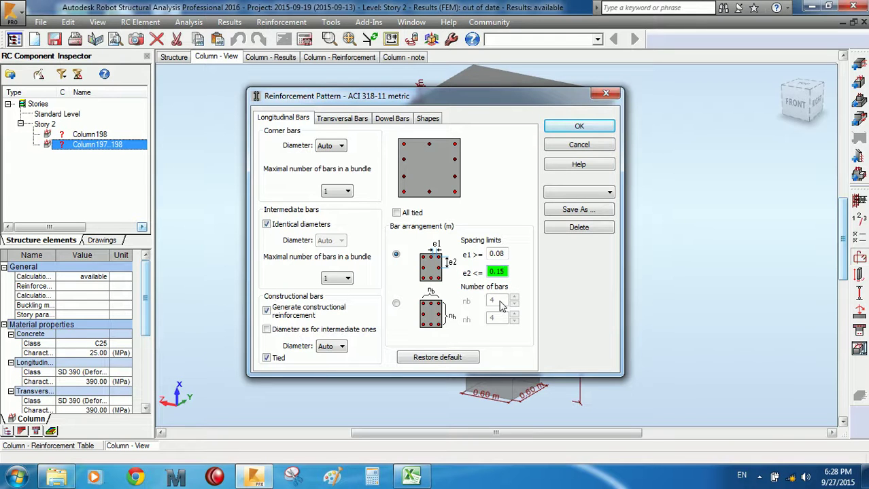
type("0.2")
left_click(396, 304)
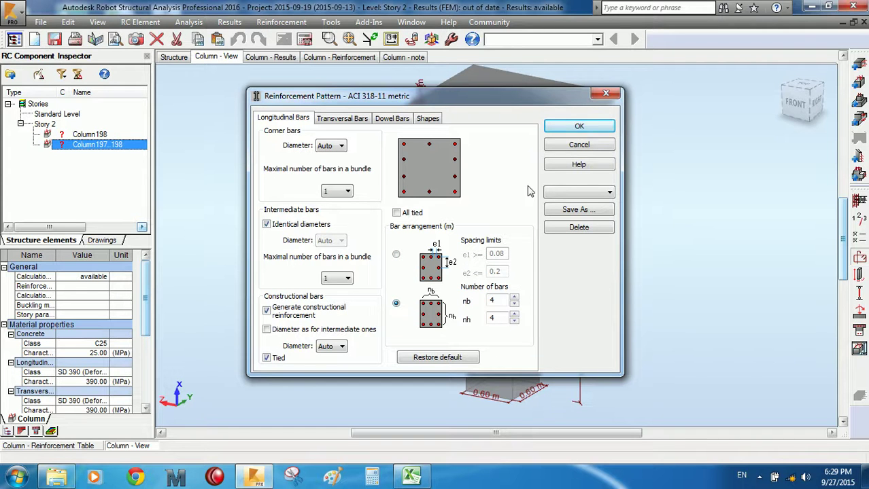
Load the Standard reinforcement pattern, set its spacing limits to e1 >= 0.08 m and e2 <= 0.2 m, and save it as Standard.
left_click(549, 193)
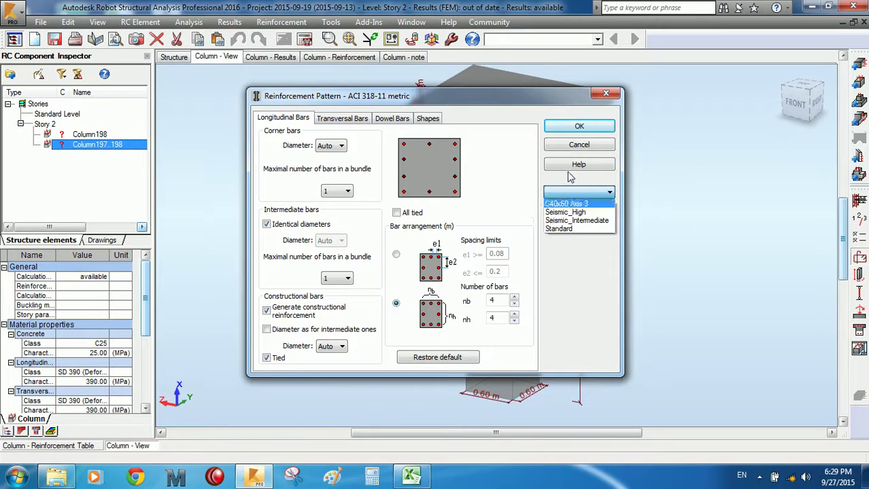
key("Escape")
left_click(575, 209)
key("Escape")
left_click(578, 192)
left_click(563, 230)
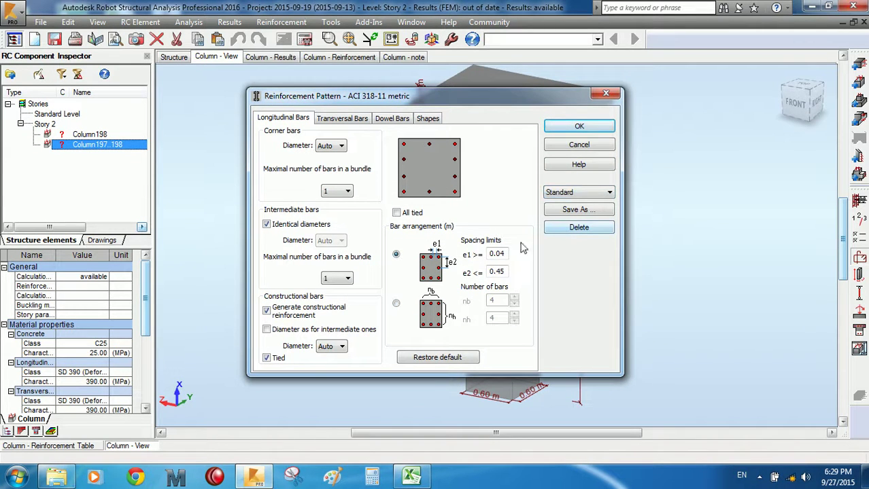
double_click(503, 254)
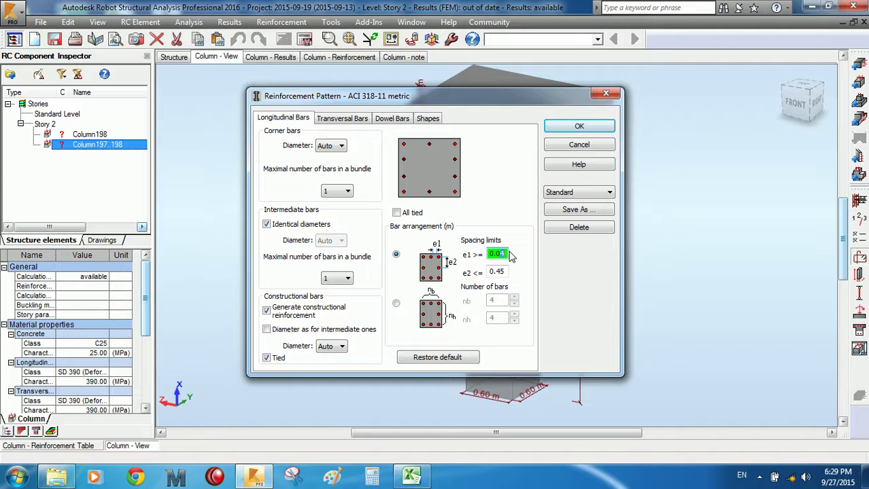
type("0.08")
key("Tab")
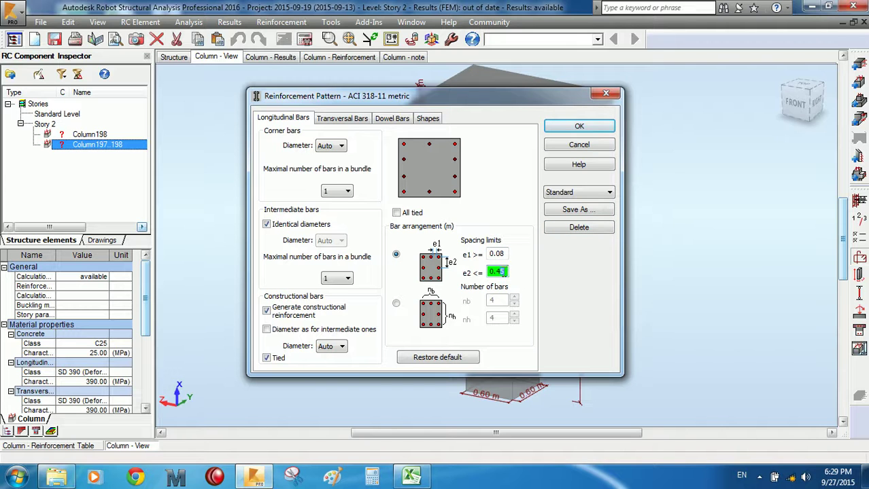
type("0.2")
left_click(559, 228)
left_click(486, 231)
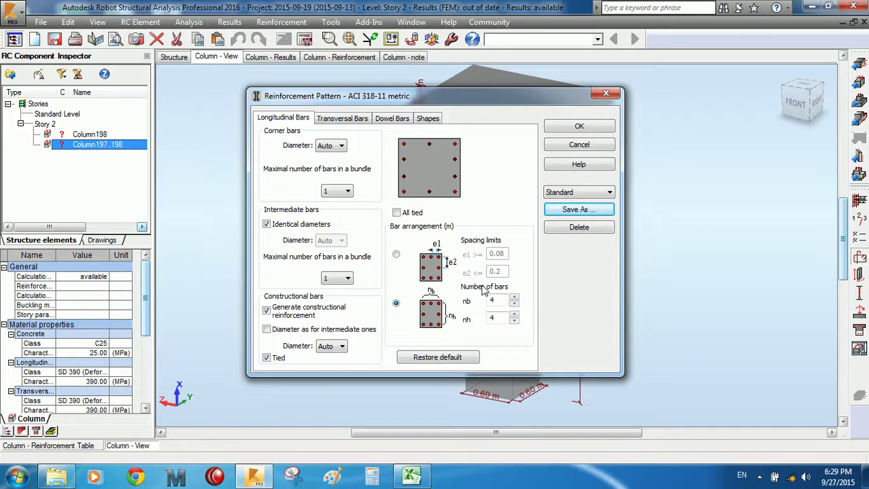
Arrange the longitudinal bars by spacing limits with e2 <= 0.4 m, and turn off generation of constructional reinforcement.
left_click(397, 255)
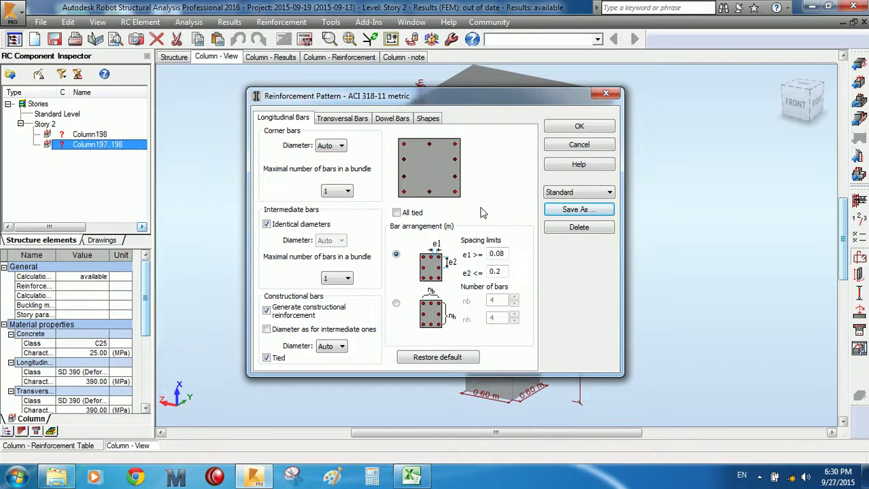
double_click(501, 271)
key("BackSpace")
type("4")
left_click(267, 310)
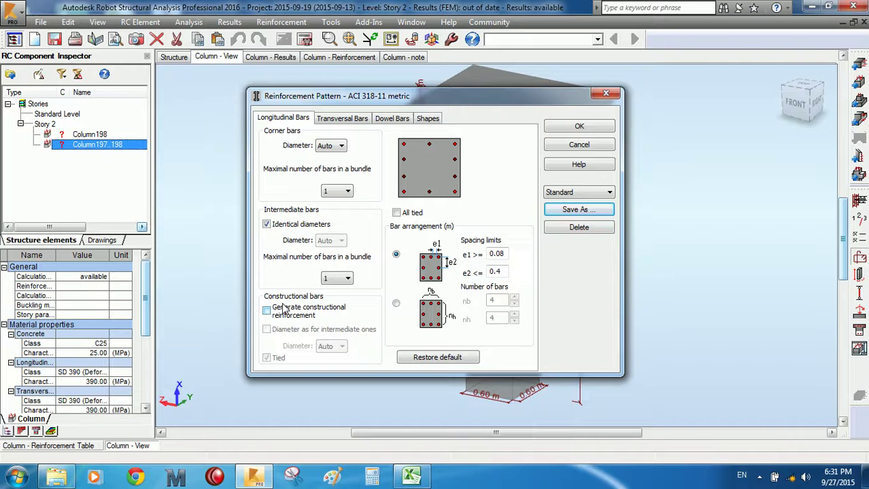
left_click(337, 278)
left_click(333, 262)
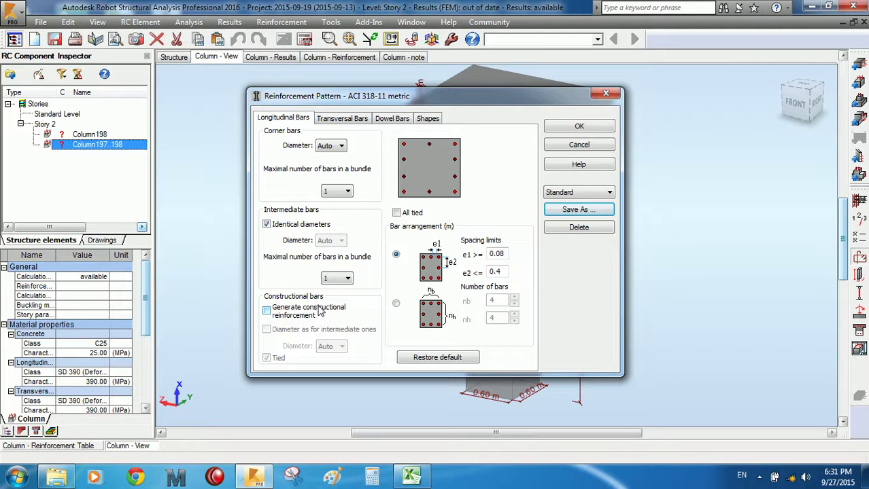
Save the modified reinforcement pattern under the name Standard and apply it to the column.
left_click(597, 211)
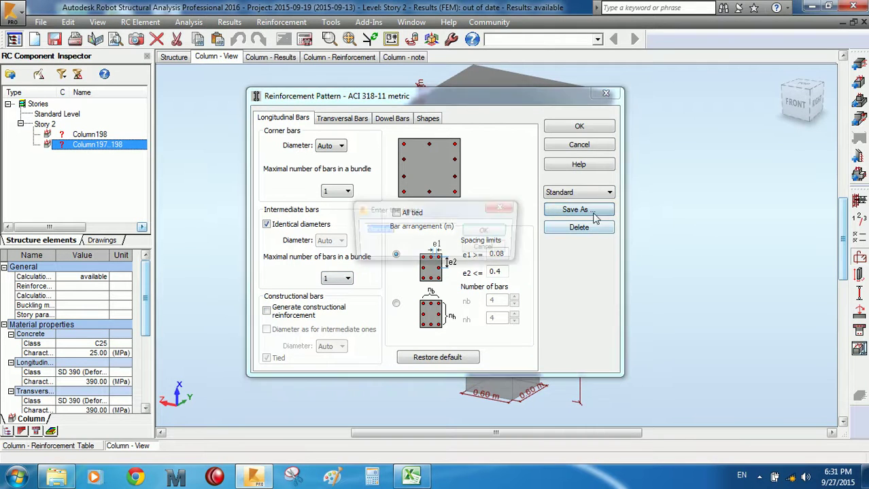
left_click(490, 244)
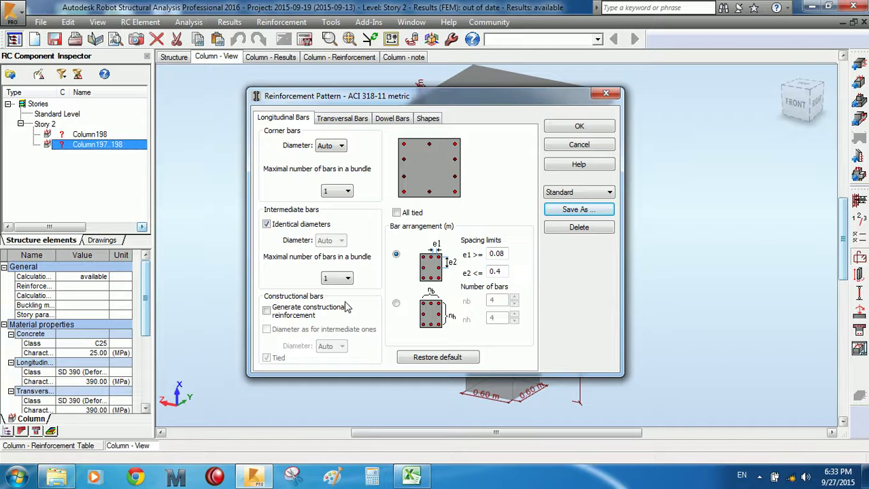
left_click(561, 209)
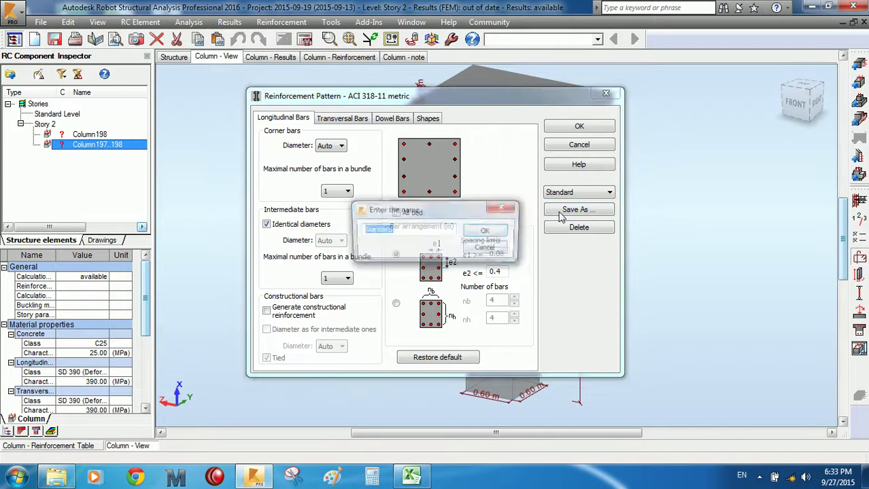
left_click(494, 234)
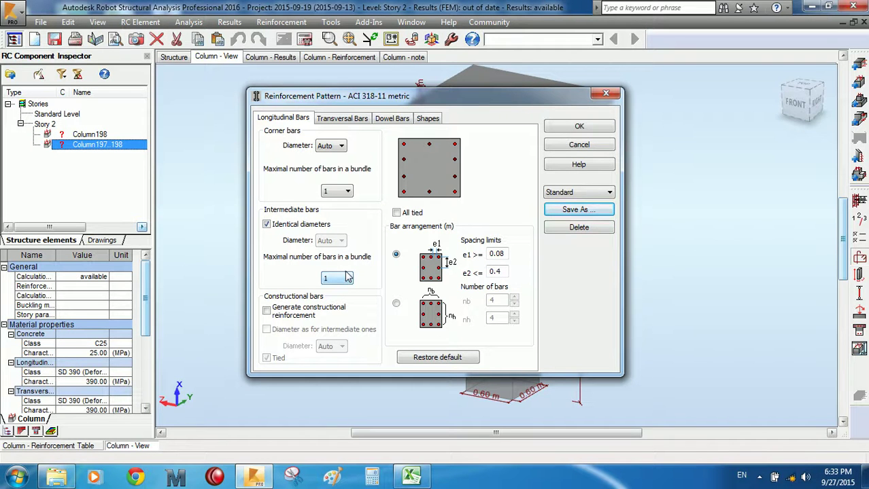
left_click(863, 232)
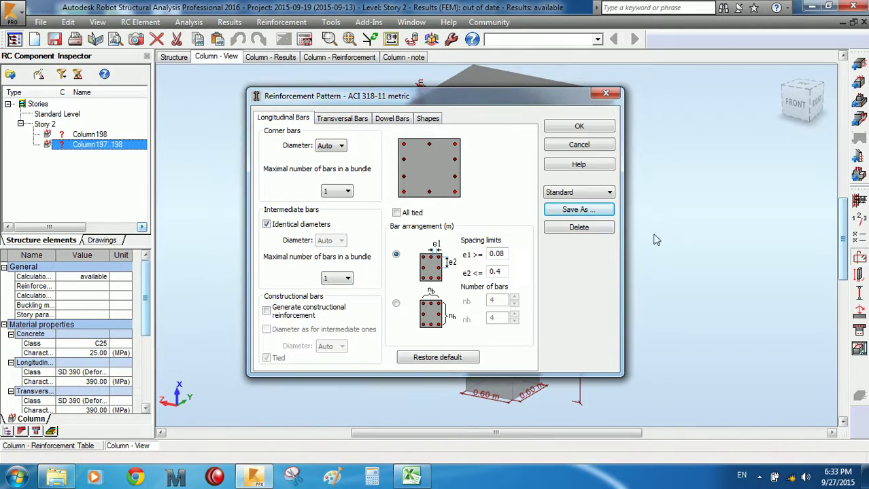
left_click(570, 210)
left_click(487, 228)
left_click(590, 131)
Set the Standard pattern's transversal bars to ties up to beam, then save and apply the pattern.
left_click(348, 59)
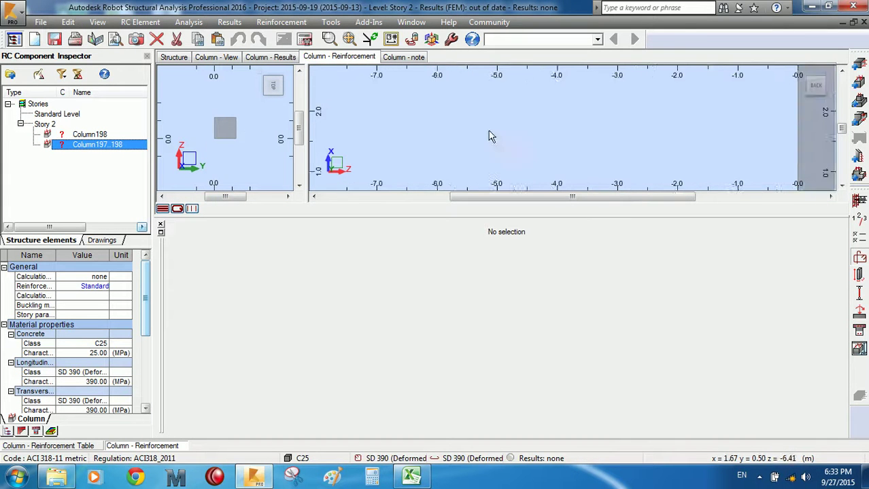
left_click(860, 244)
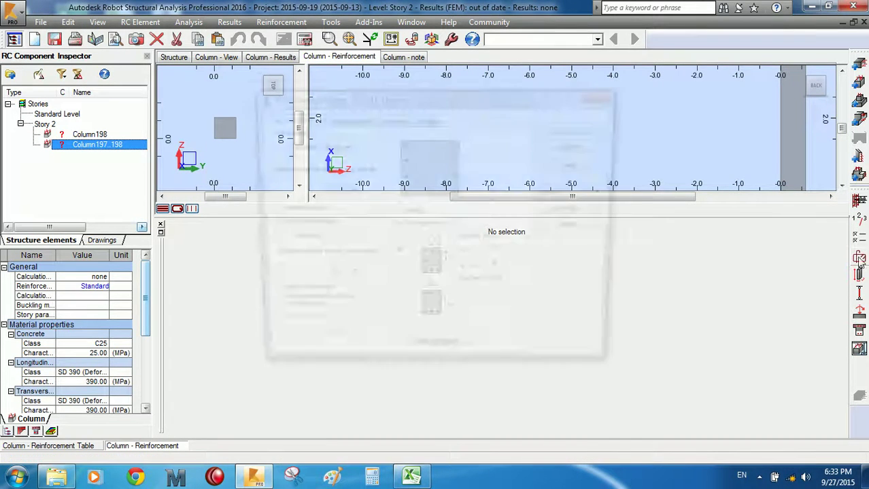
left_click(586, 193)
left_click(577, 208)
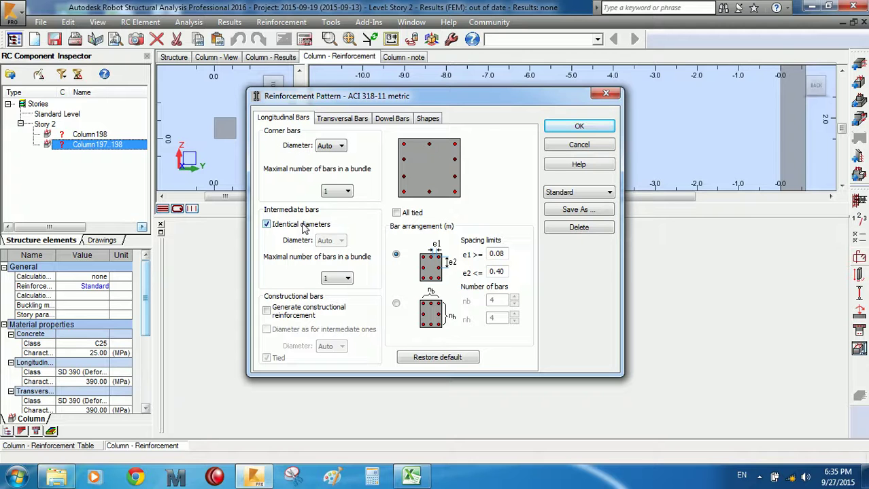
left_click(333, 119)
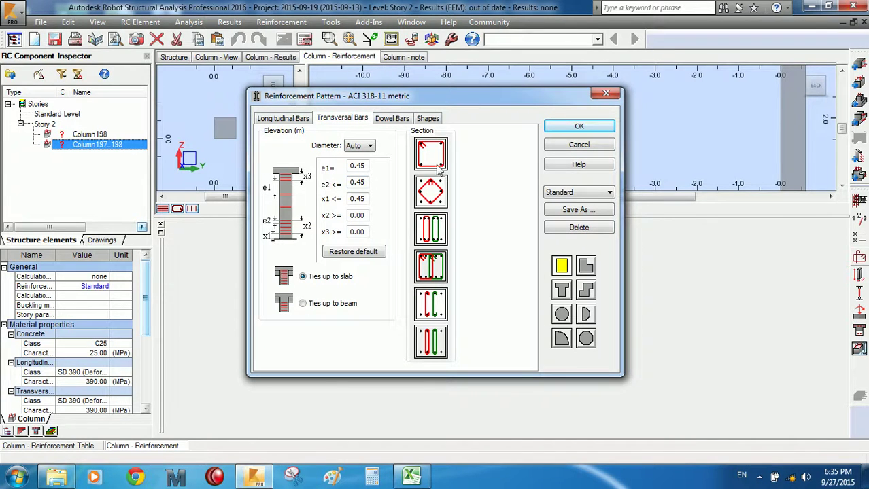
left_click(316, 304)
left_click(326, 278)
left_click(317, 306)
left_click(580, 209)
left_click(489, 231)
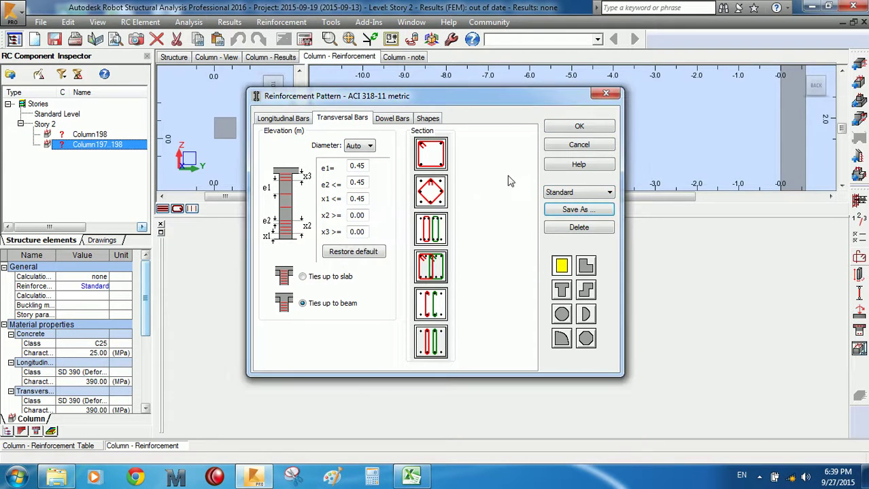
left_click(564, 128)
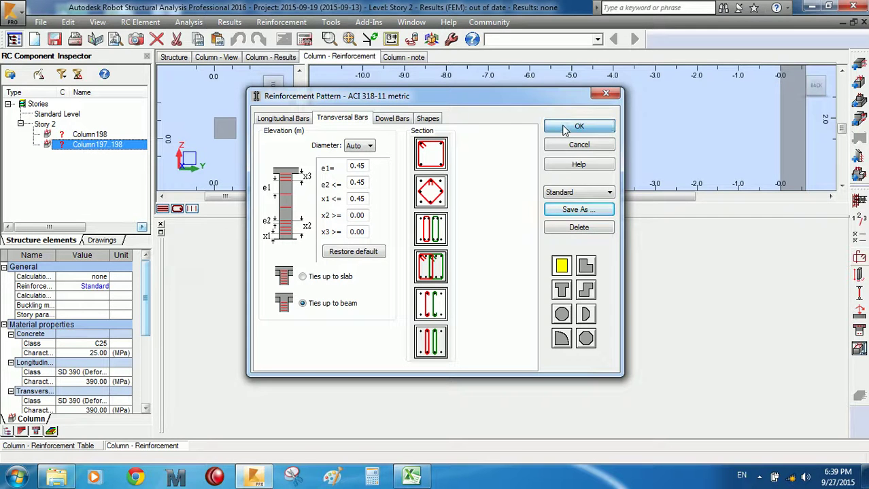
Recalculate the column's reinforcement with the Standard pattern and dismiss the calculation error report.
left_click(305, 39)
left_click(479, 296)
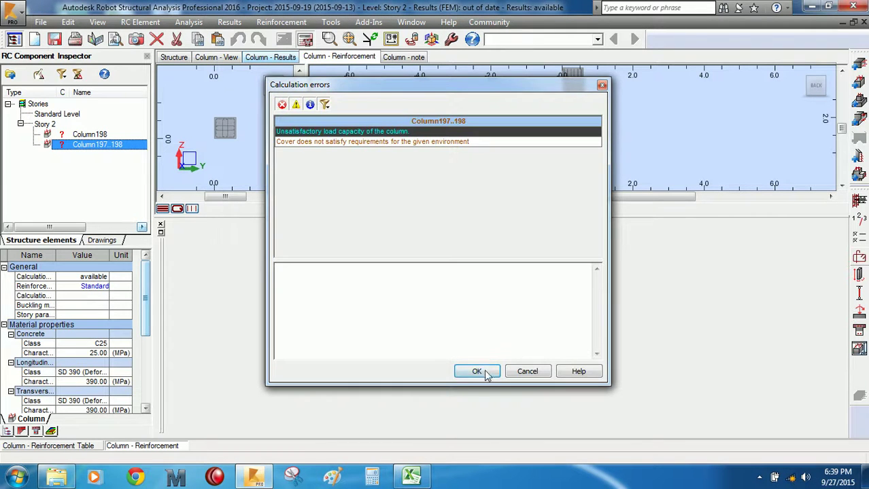
left_click(482, 371)
Examine the longitudinal bars and ties in the recalculated column's cross-section.
scroll(250, 147, "down", 1)
scroll(235, 136, "up", 6)
middle_click_drag(241, 125, 234, 121)
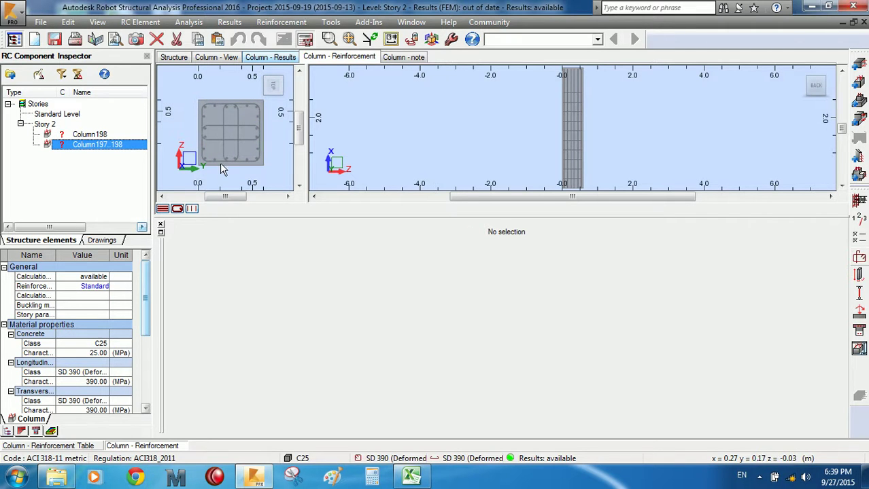
scroll(213, 146, "up", 1)
scroll(213, 145, "up", 1)
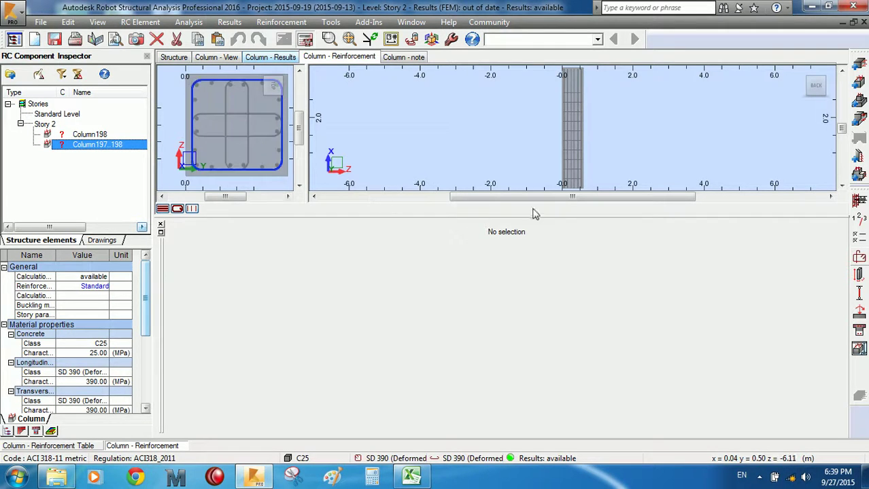
Hide the longitudinal bars in the reinforcement views, then undock and close the Reinforcing Bars table.
left_click(163, 210)
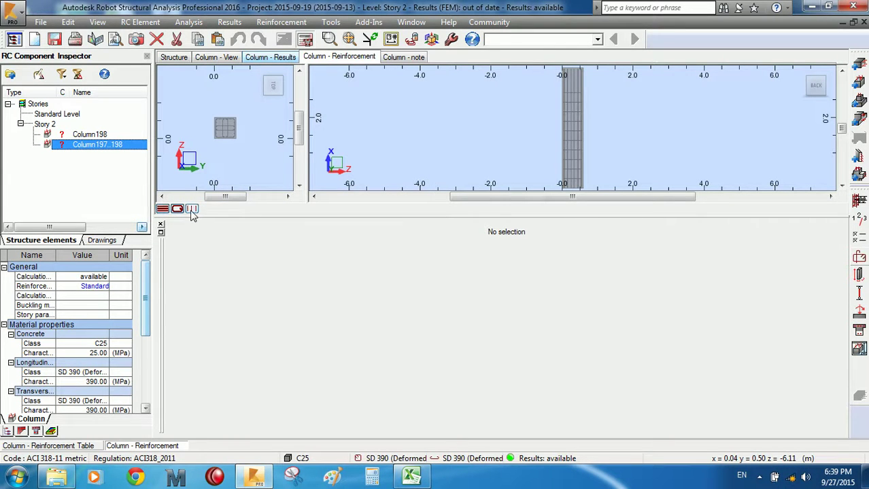
left_click(161, 231)
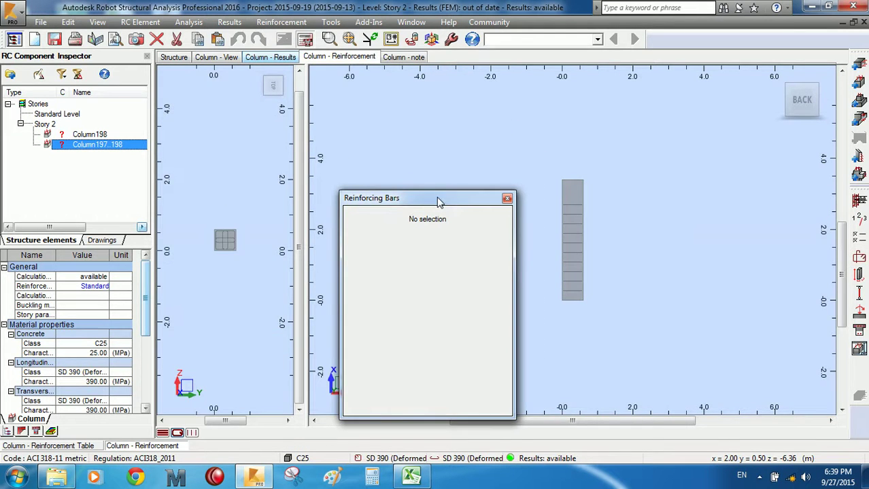
double_click(439, 200)
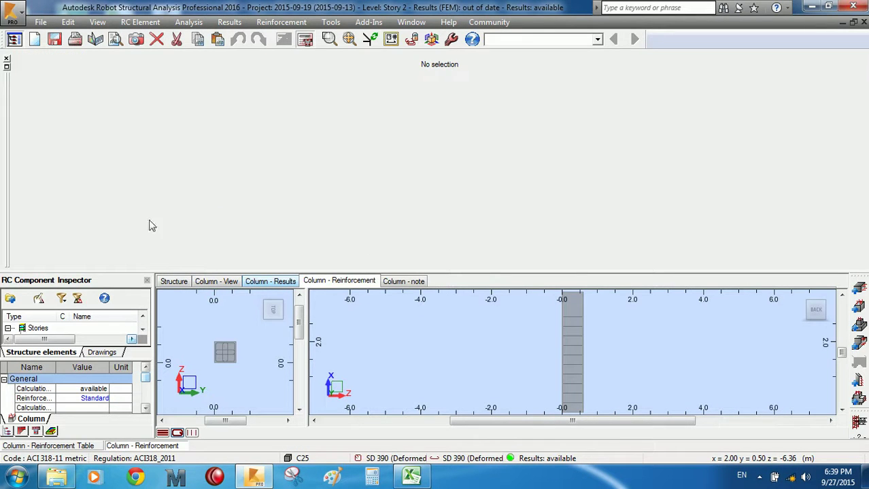
double_click(8, 70)
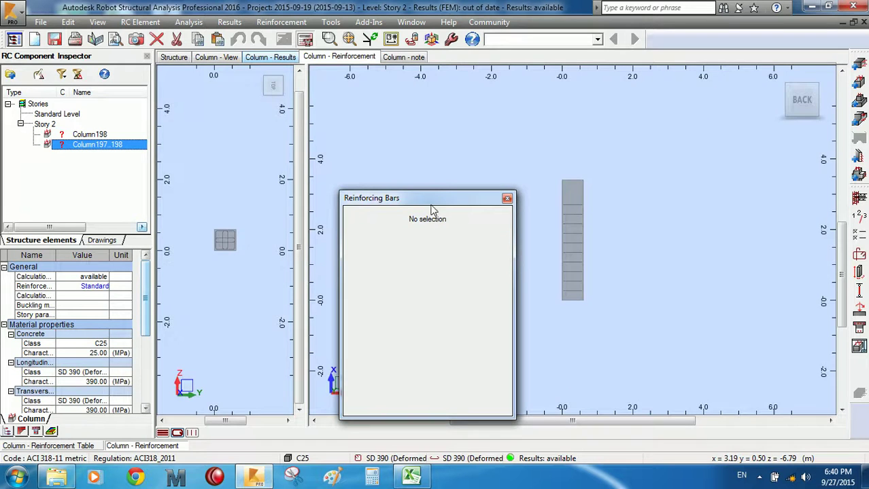
double_click(436, 198)
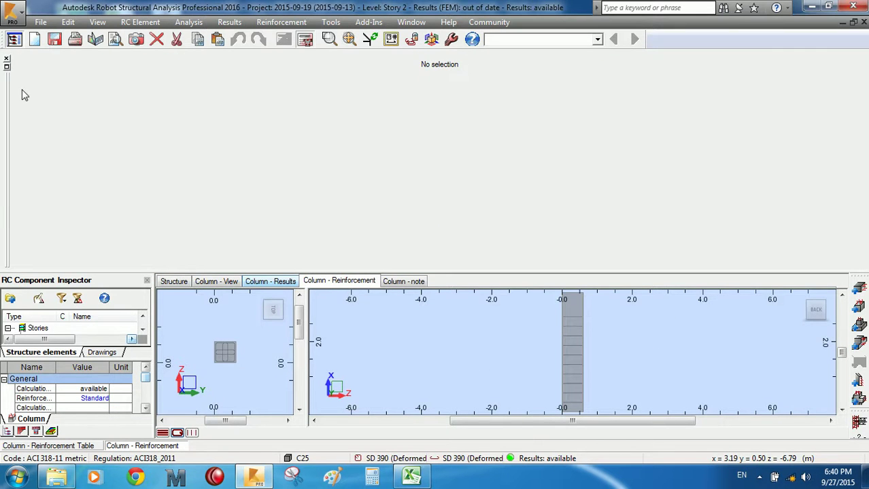
double_click(8, 71)
left_click_drag(465, 201, 612, 142)
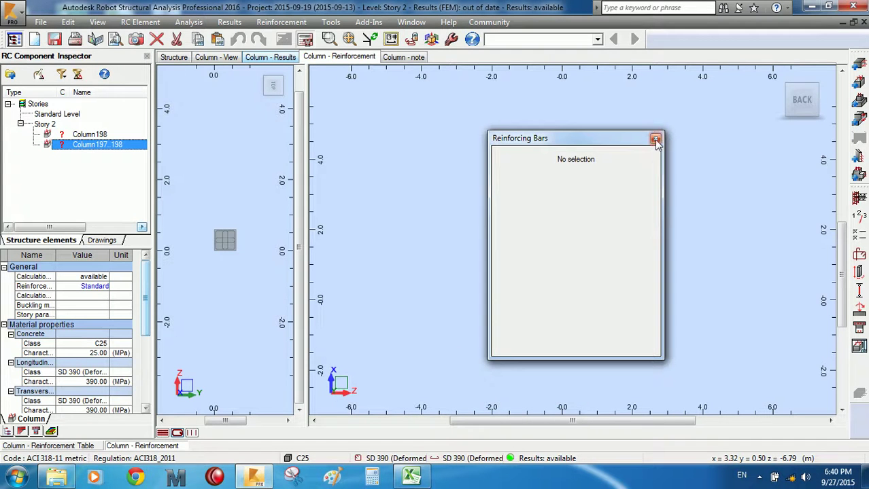
left_click(655, 139)
Inspect the column's ties in section and elevation, and check its interaction diagram and safety factors.
scroll(245, 224, "up", 5)
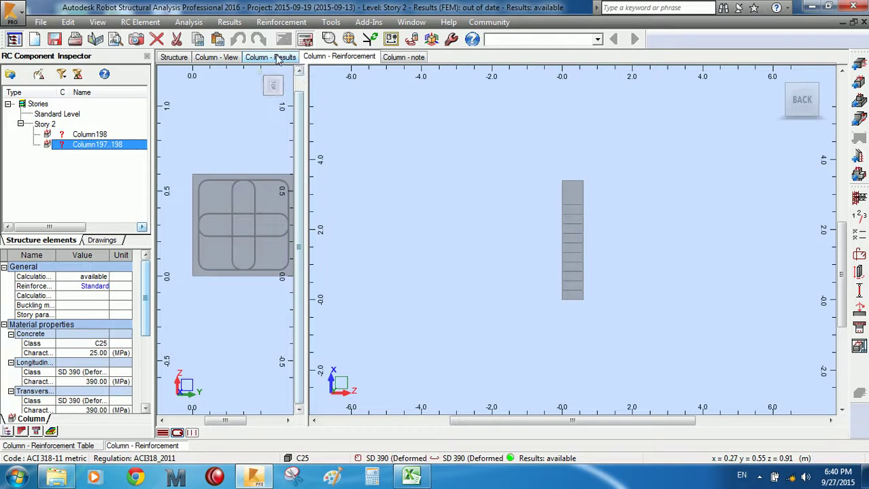
scroll(584, 268, "up", 2)
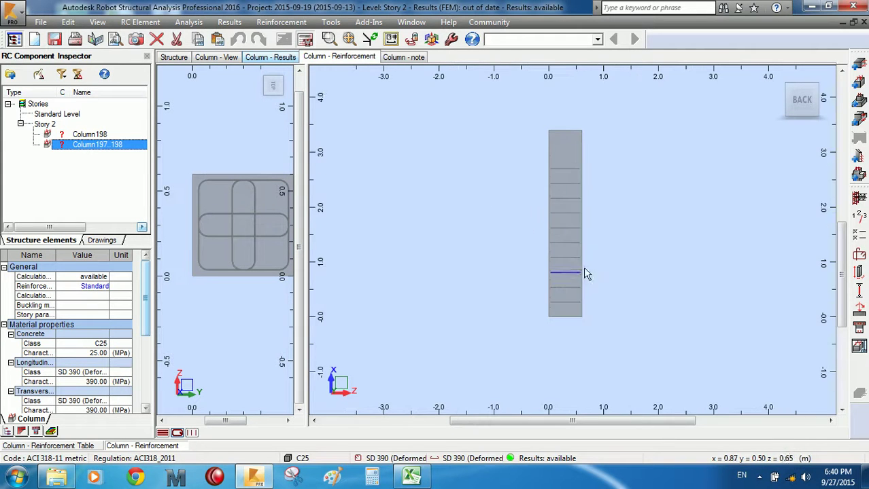
left_click(271, 57)
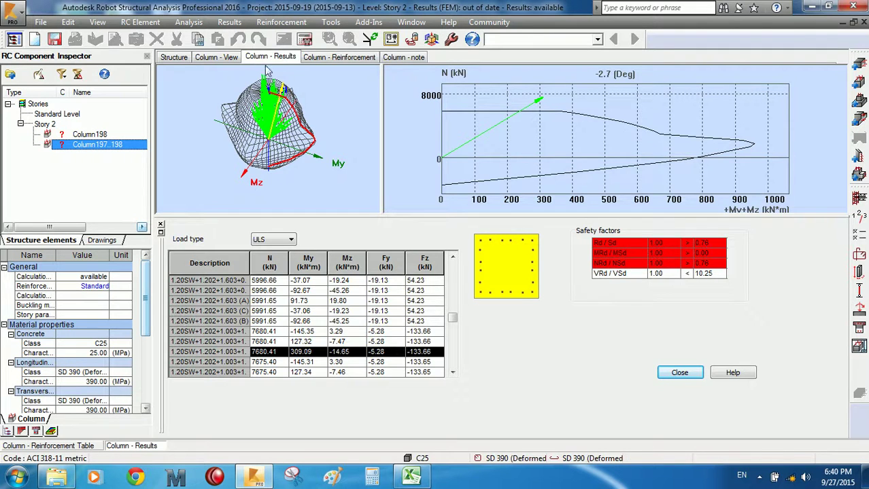
left_click(330, 59)
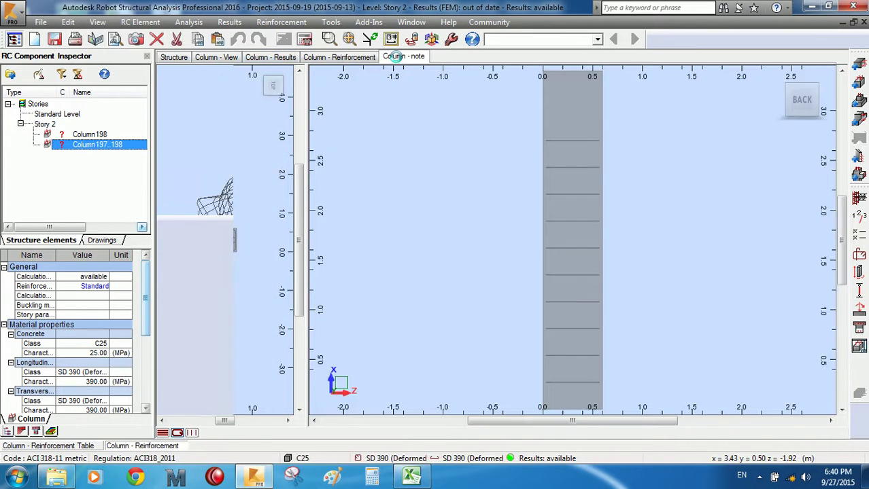
Review the column's calculation note, including the loads, ULS analysis, slenderness, reinforcement and material sections.
left_click(398, 58)
scroll(355, 245, "down", 6)
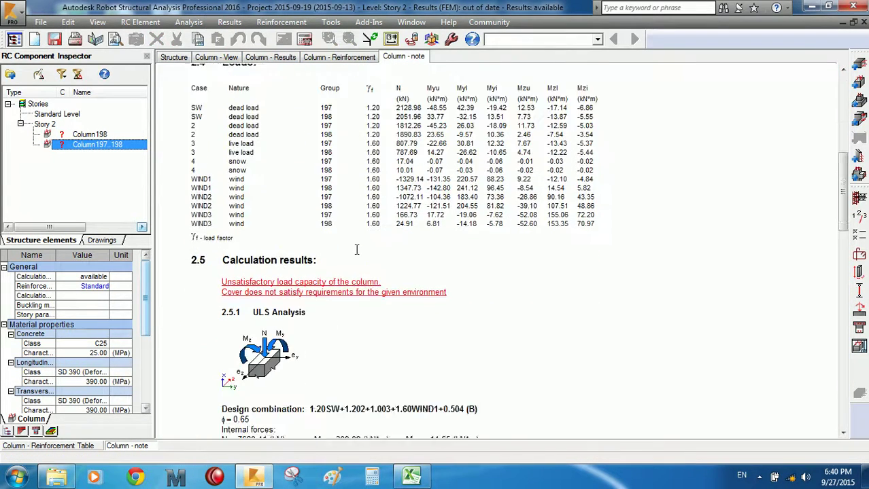
scroll(354, 249, "down", 10)
scroll(351, 249, "up", 6)
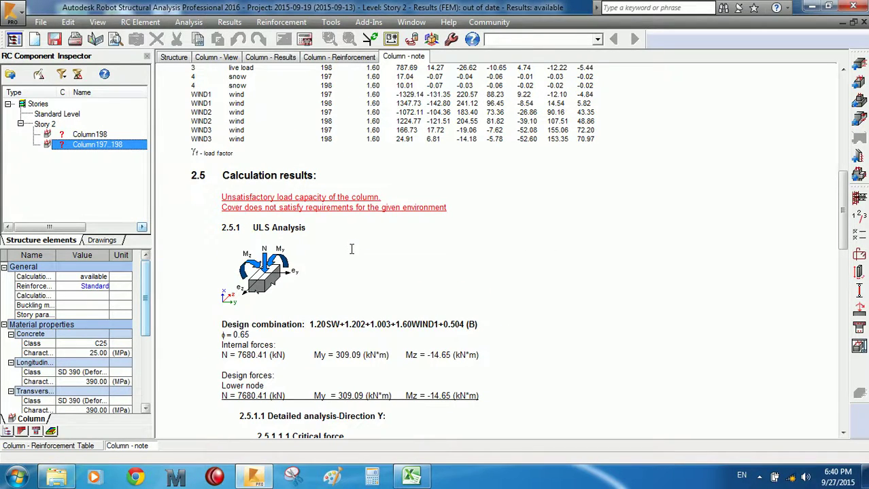
scroll(352, 248, "down", 20)
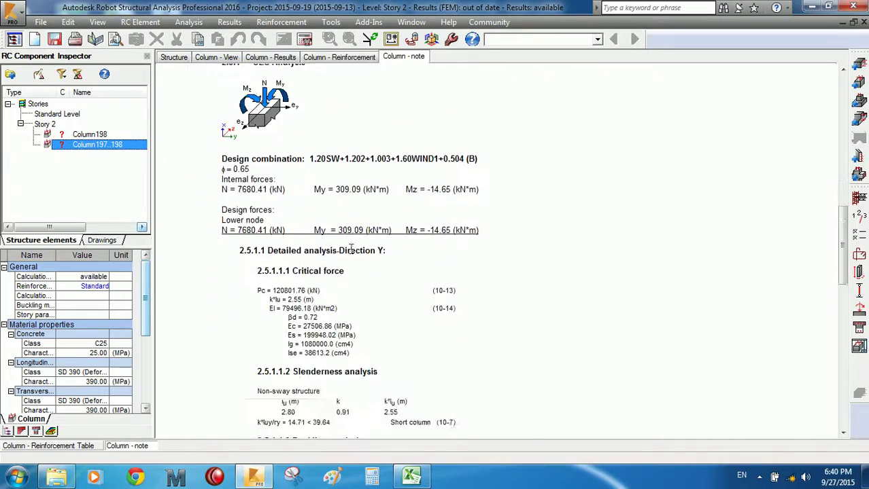
scroll(350, 247, "down", 2)
scroll(353, 246, "up", 15)
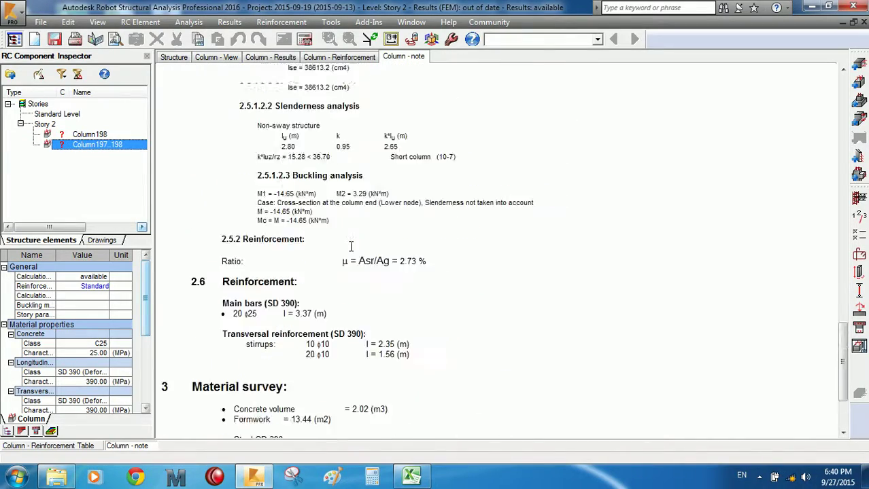
scroll(356, 240, "up", 12)
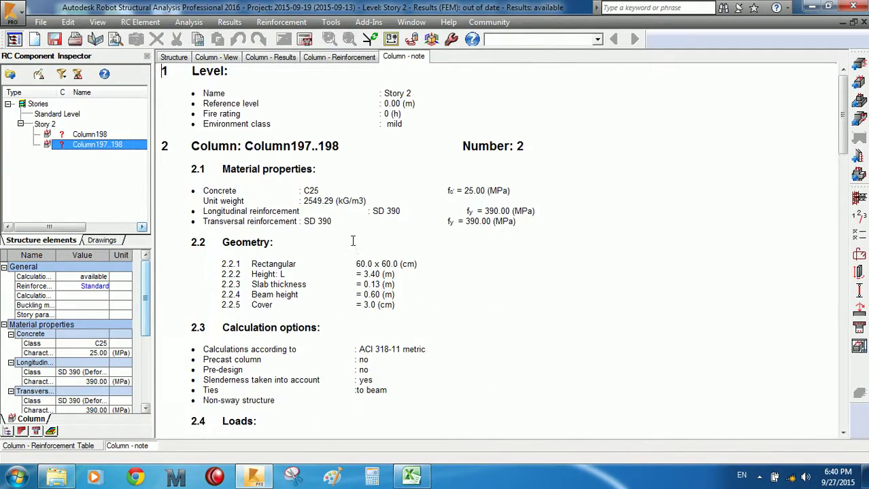
Revisit the column's results and geometry, and show the longitudinal bars again in the reinforcement elevation.
left_click(276, 57)
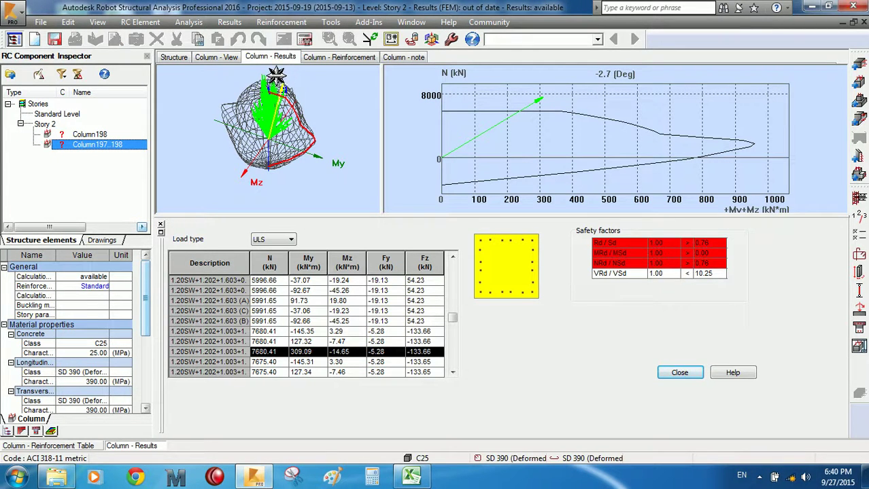
left_click(217, 57)
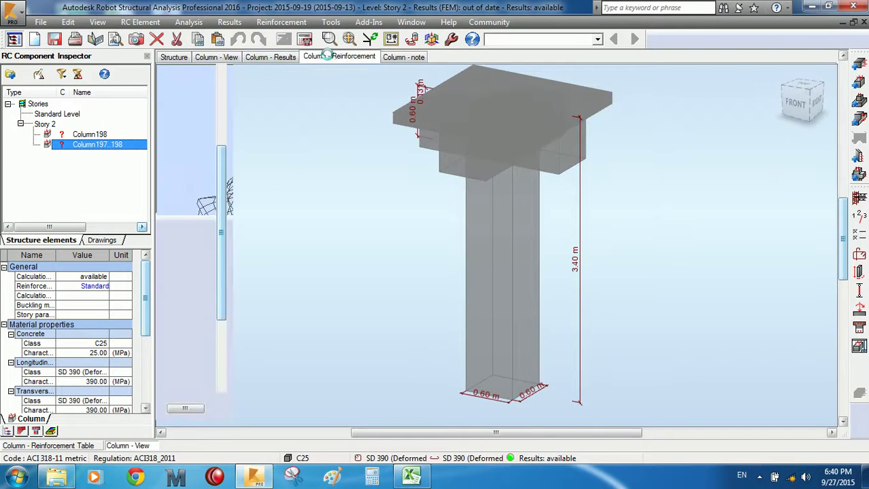
left_click(319, 57)
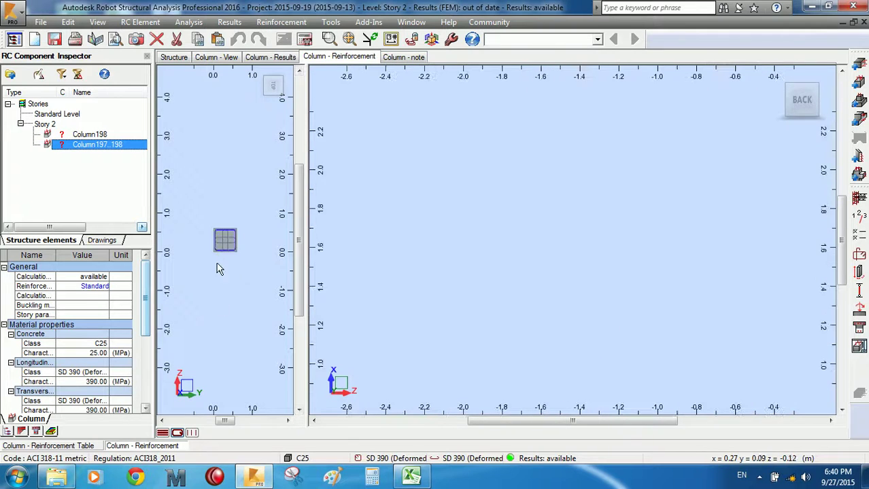
left_click(170, 432)
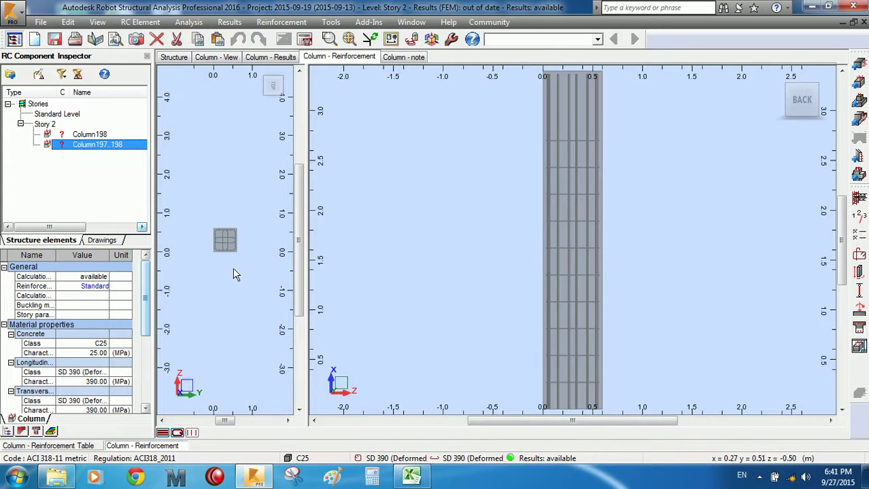
scroll(736, 211, "down", 4)
middle_click_drag(745, 227, 480, 243)
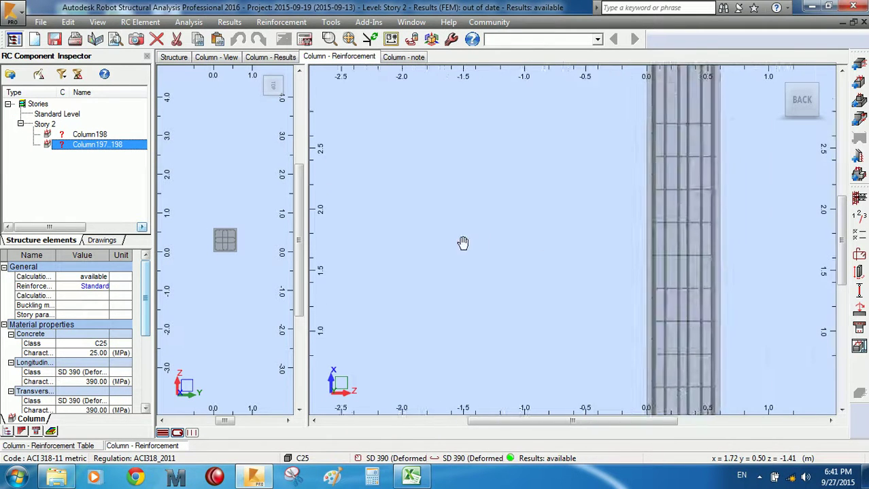
scroll(604, 234, "up", 5)
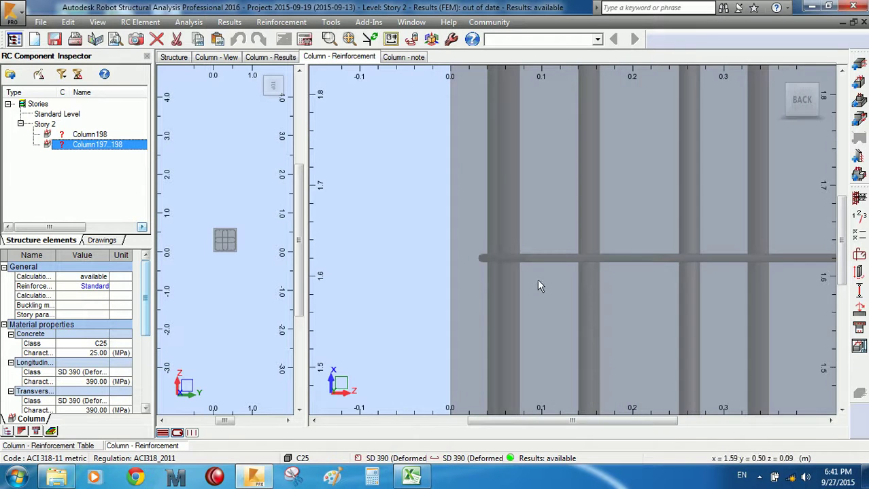
Show the reinforcement in a 3D view and examine the longitudinal bars and lowest ties at the column base.
left_click(777, 82)
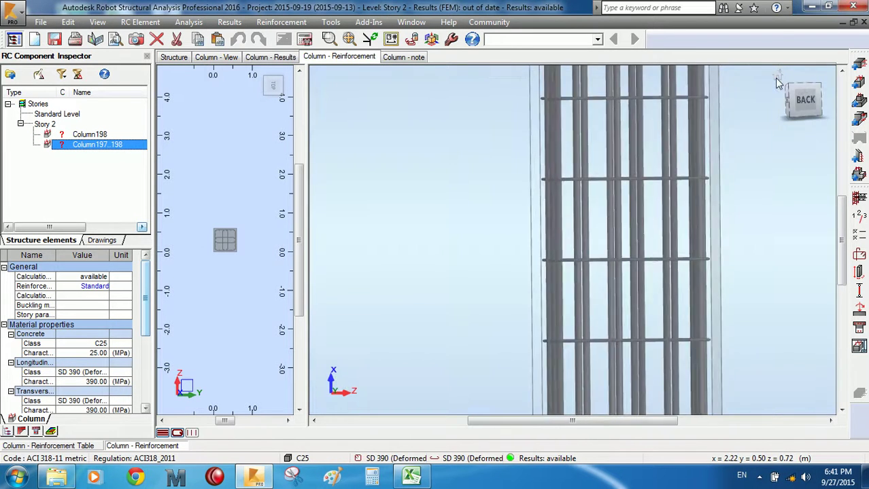
scroll(601, 316, "up", 8)
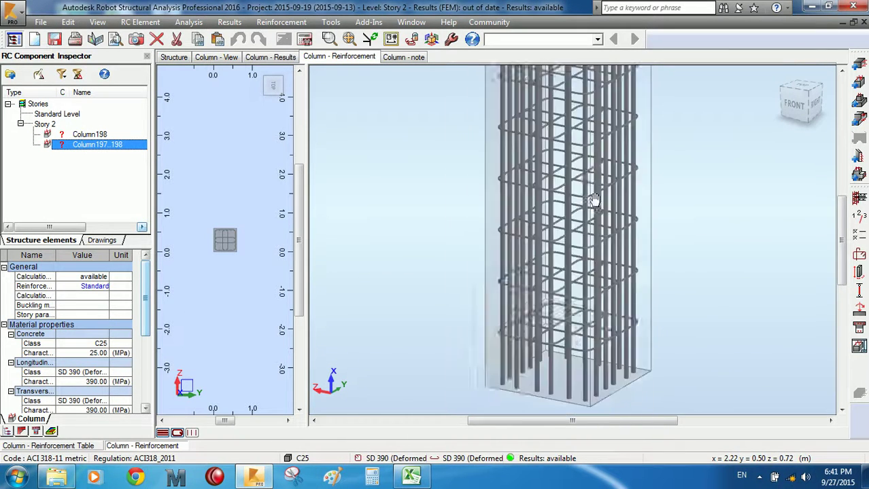
scroll(556, 366, "up", 6)
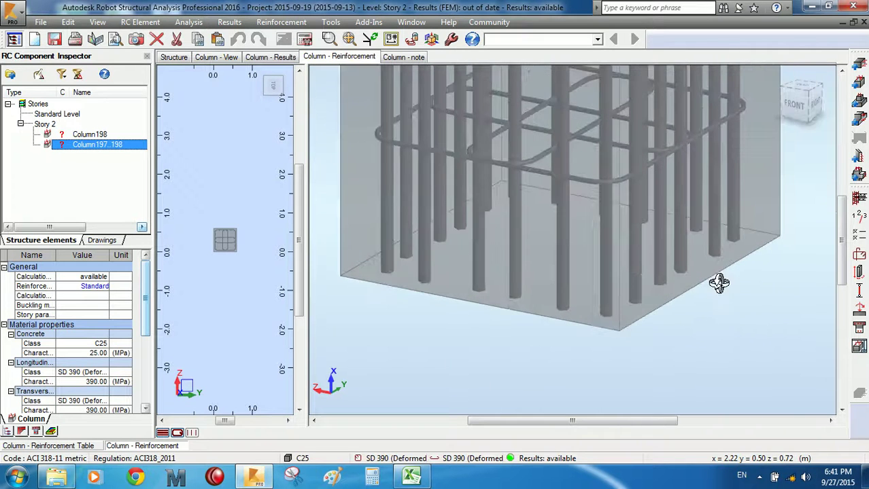
middle_click_drag(724, 284, 631, 245, "shift")
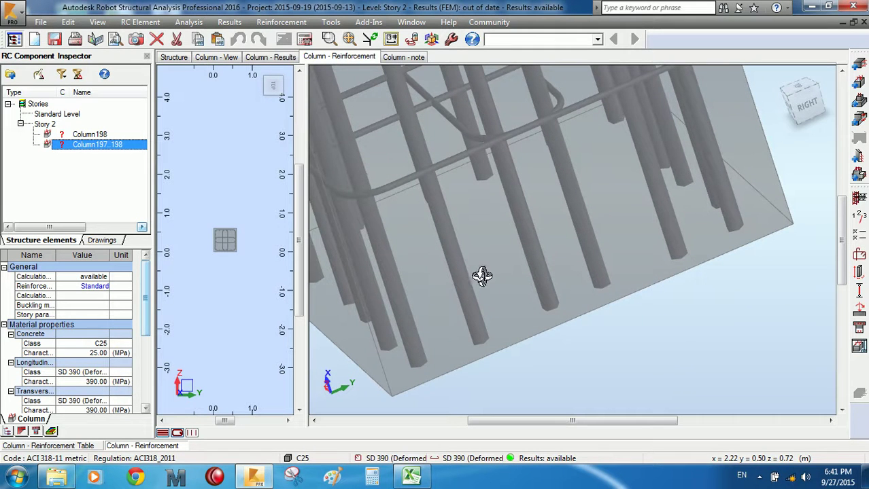
scroll(549, 284, "down", 3)
middle_click_drag(548, 281, 544, 252, "shift")
Reset the 3D view to the whole column and examine the tie arrangement and spacing along its full height.
left_click(777, 76)
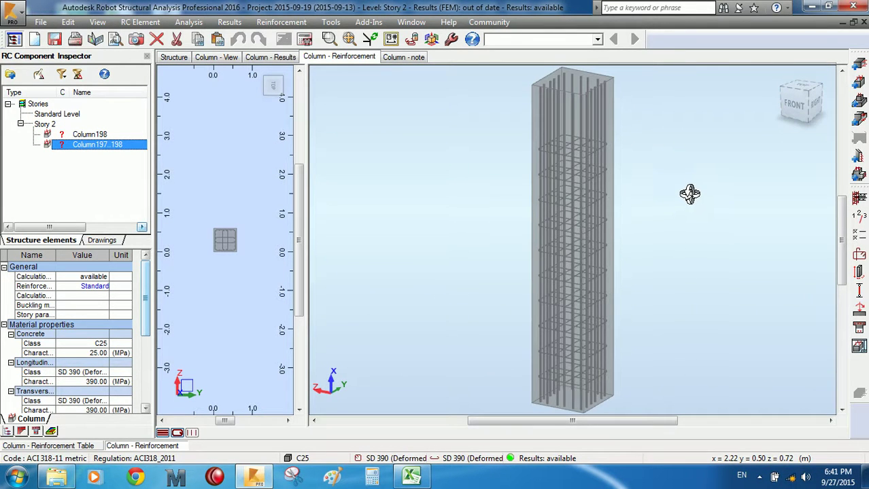
scroll(562, 174, "up", 5)
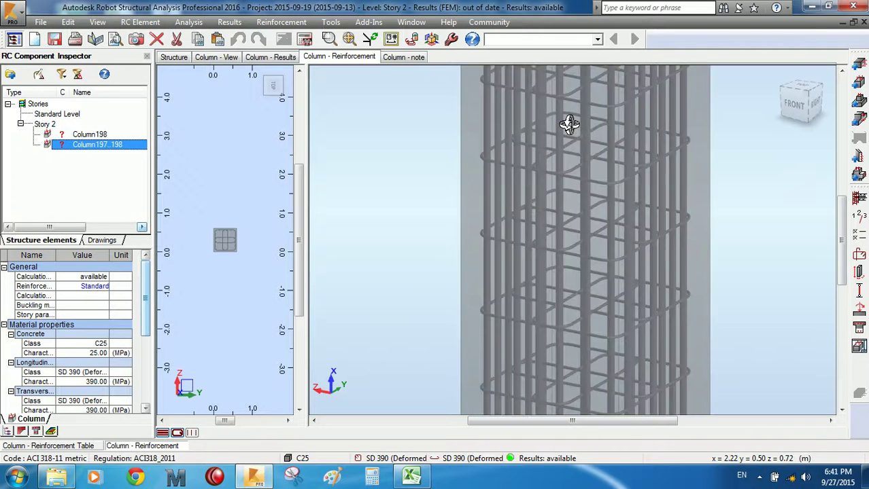
scroll(573, 133, "up", 2)
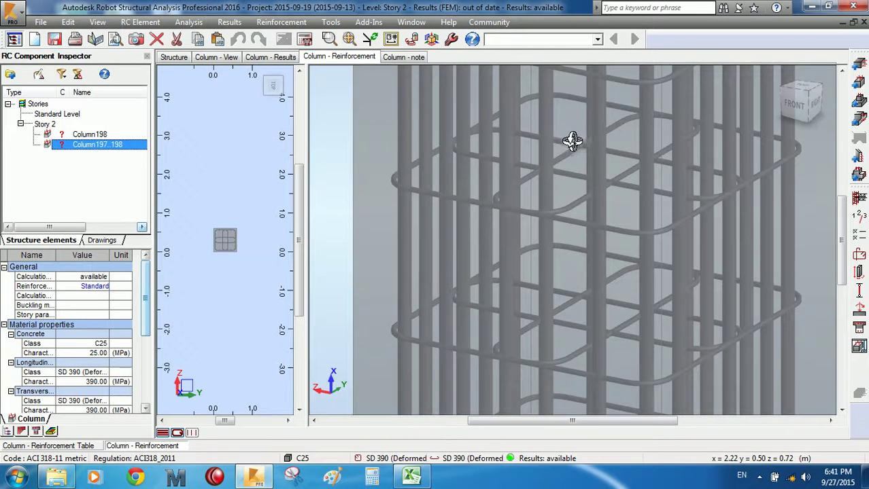
scroll(559, 229, "down", 4)
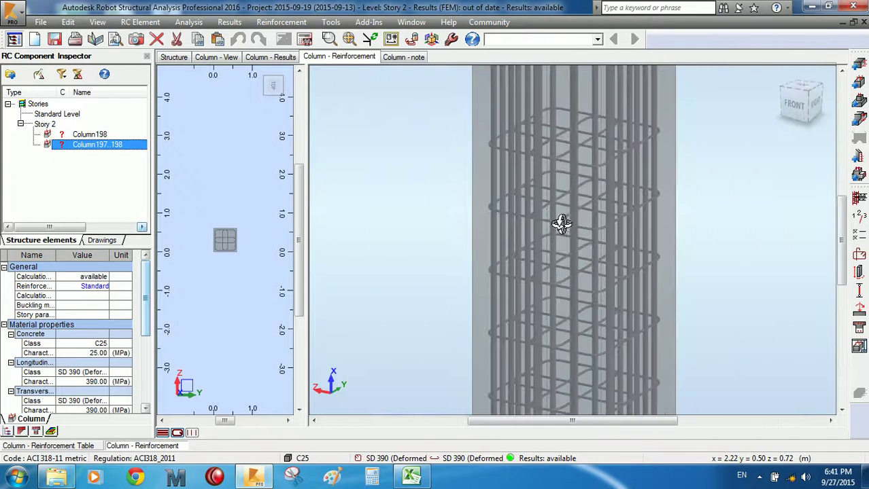
scroll(640, 189, "up", 5)
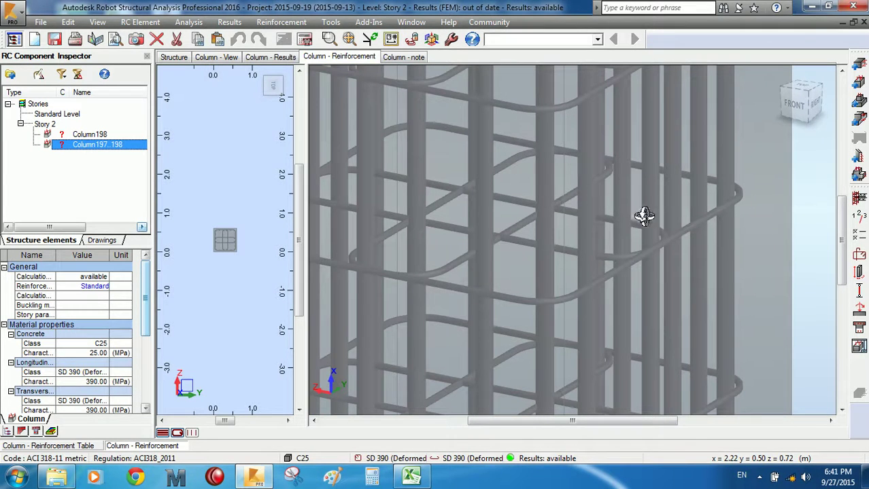
scroll(580, 141, "down", 2)
scroll(585, 151, "down", 3)
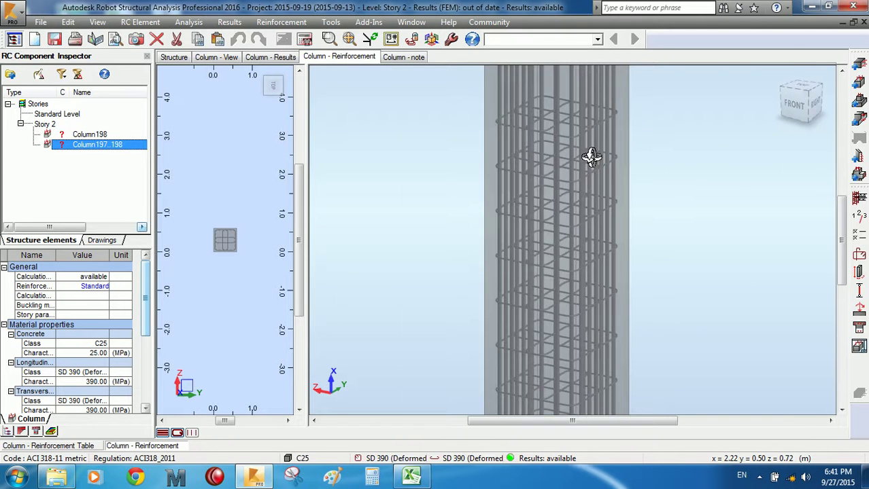
scroll(567, 318, "up", 5)
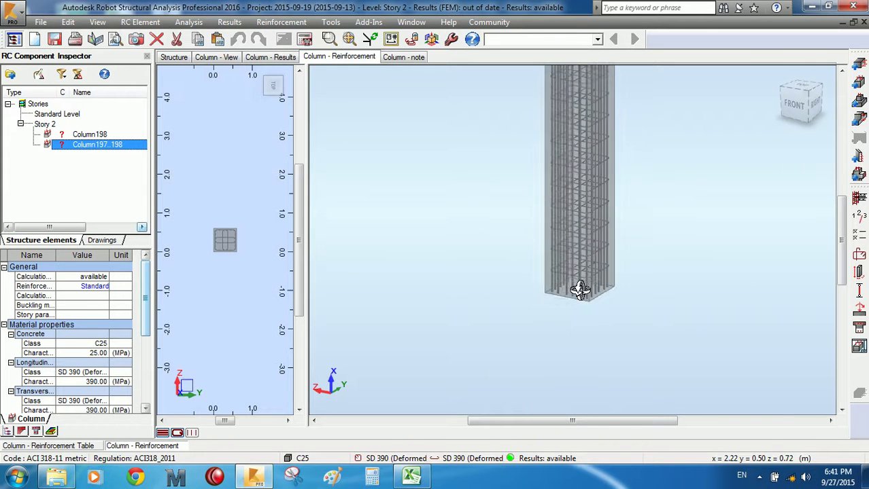
scroll(567, 243, "down", 5)
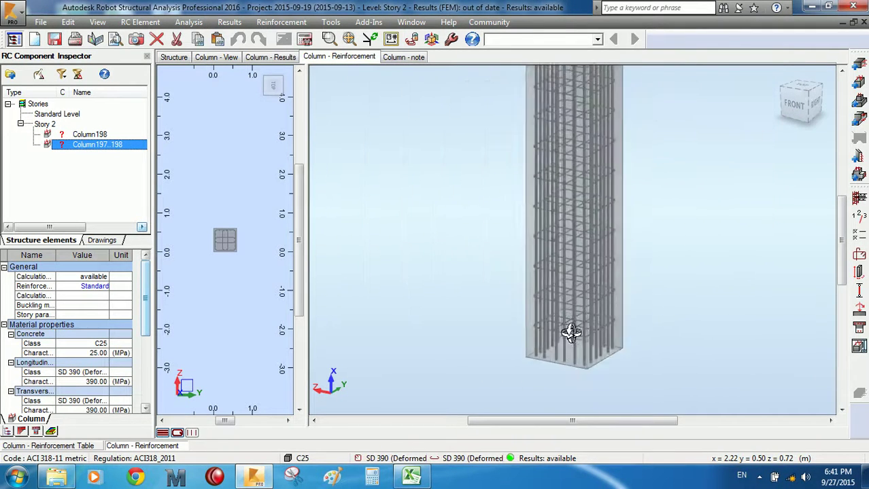
scroll(583, 145, "up", 3)
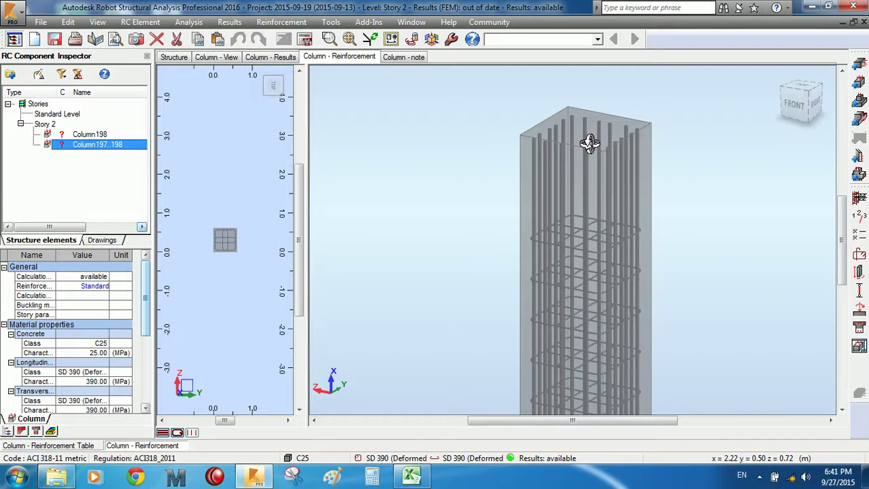
scroll(599, 151, "up", 5)
scroll(599, 153, "down", 4)
scroll(672, 202, "down", 2)
scroll(533, 238, "up", 5)
scroll(573, 240, "up", 3)
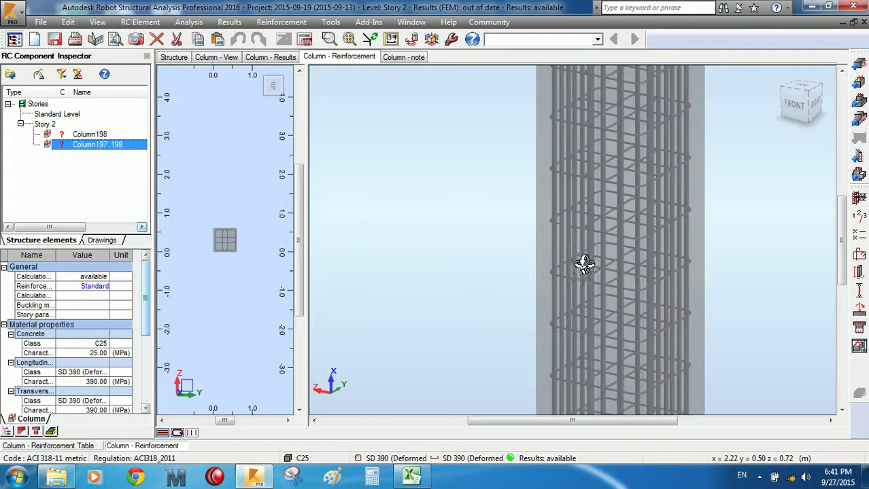
Examine the ties and longitudinal bars along the column in 3D, ending with the whole column in view.
scroll(573, 241, "down", 5)
middle_click_drag(571, 241, 546, 235)
scroll(547, 235, "up", 2)
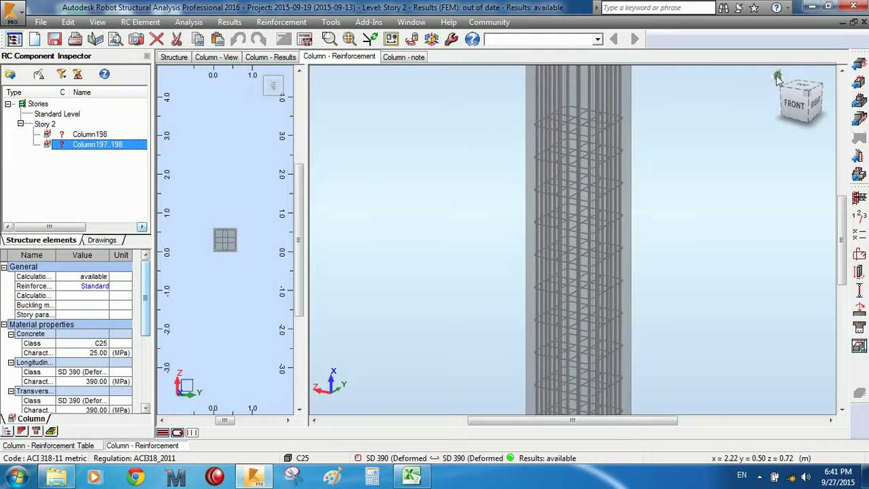
left_click(777, 76)
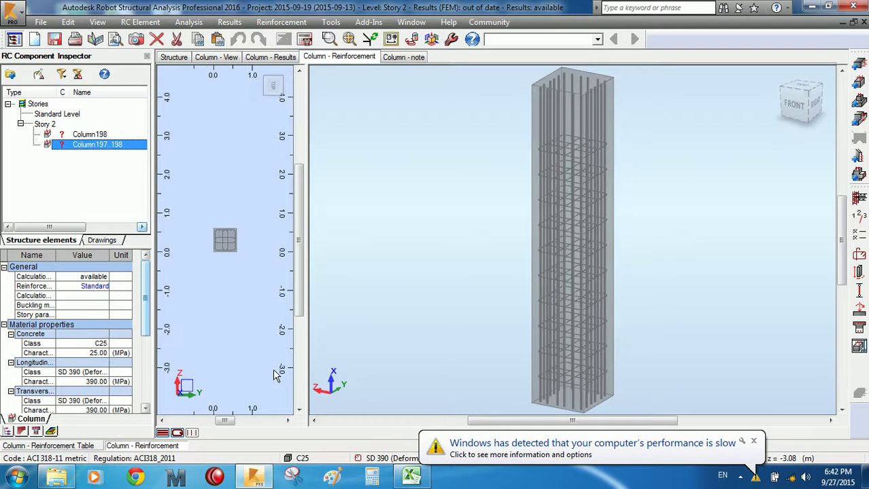
left_click(753, 441)
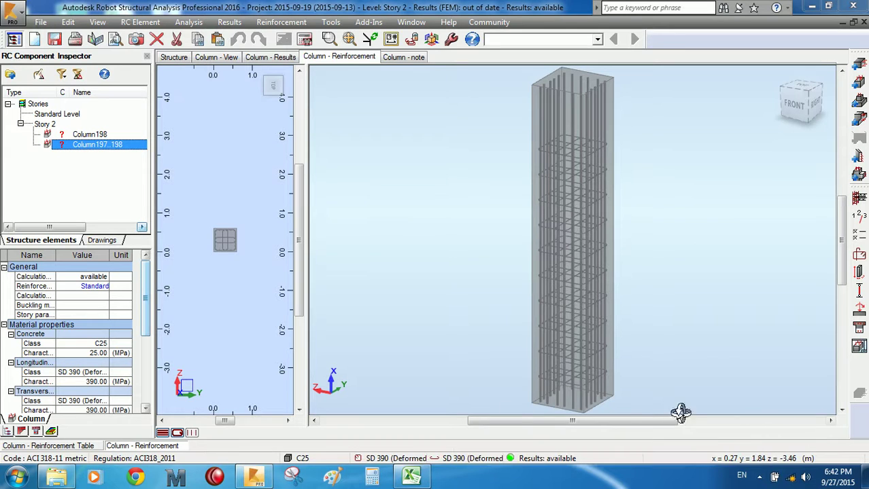
left_click(759, 477)
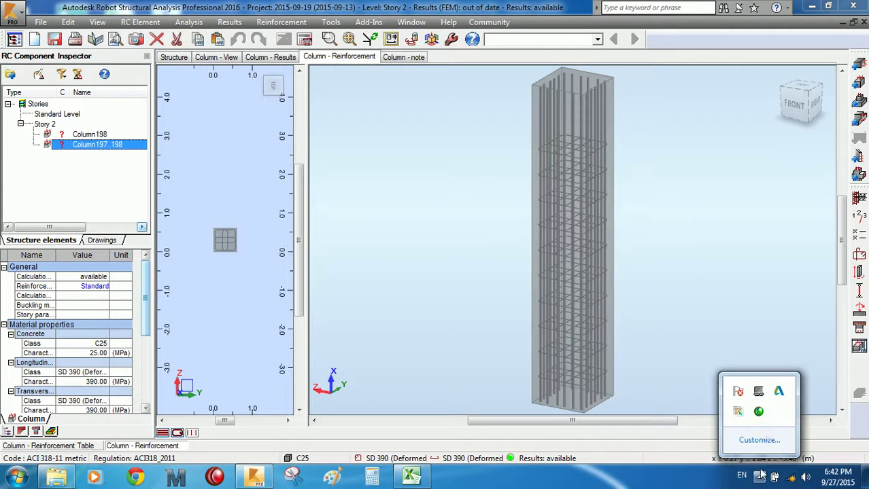
left_click(759, 411)
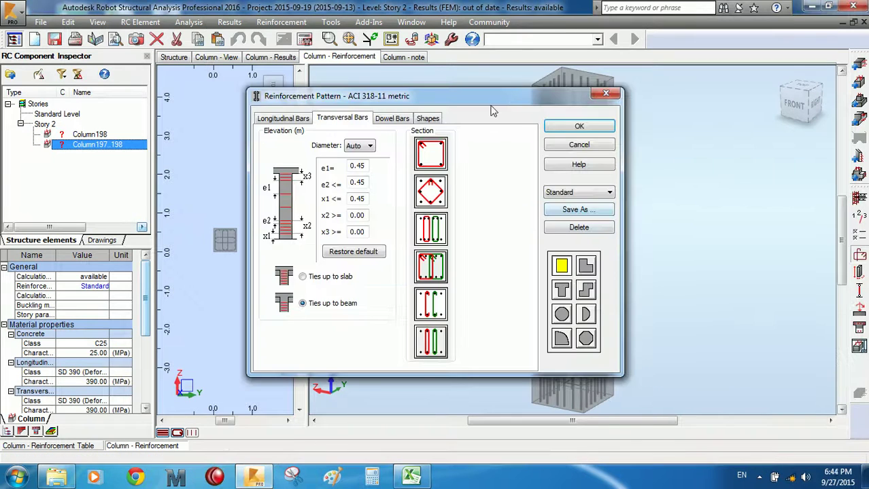
Enable generation of constructional reinforcement for the column's longitudinal bars and turn off its Tied option.
left_click_drag(497, 97, 517, 87)
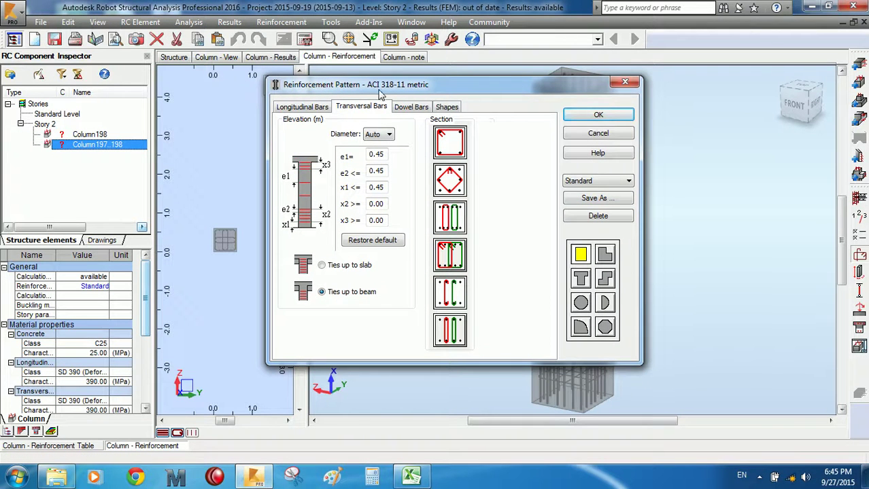
left_click_drag(388, 87, 432, 79)
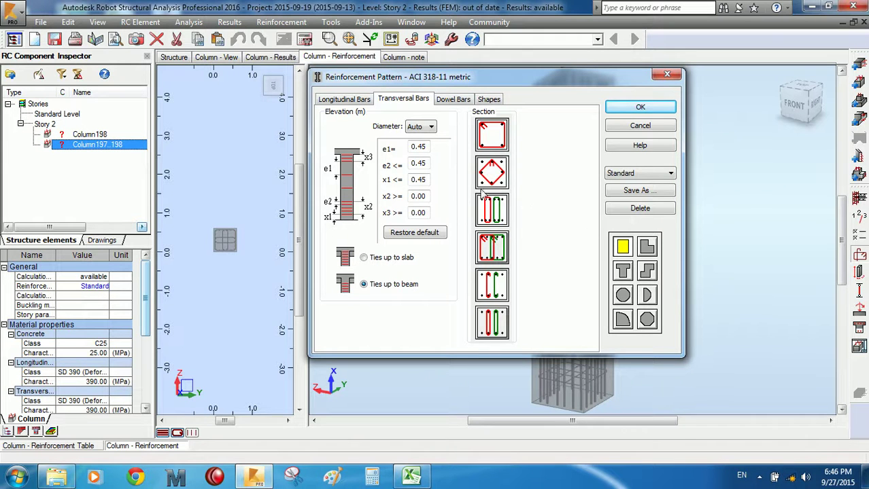
left_click(344, 100)
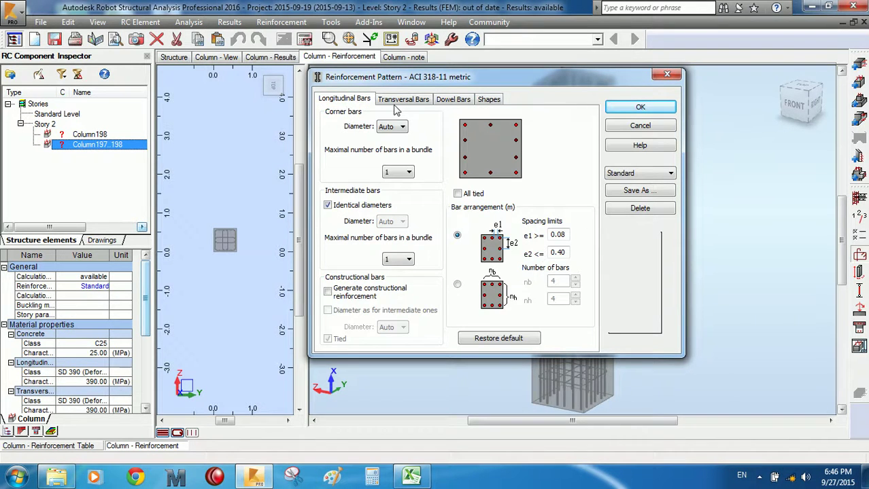
left_click(328, 292)
left_click(328, 339)
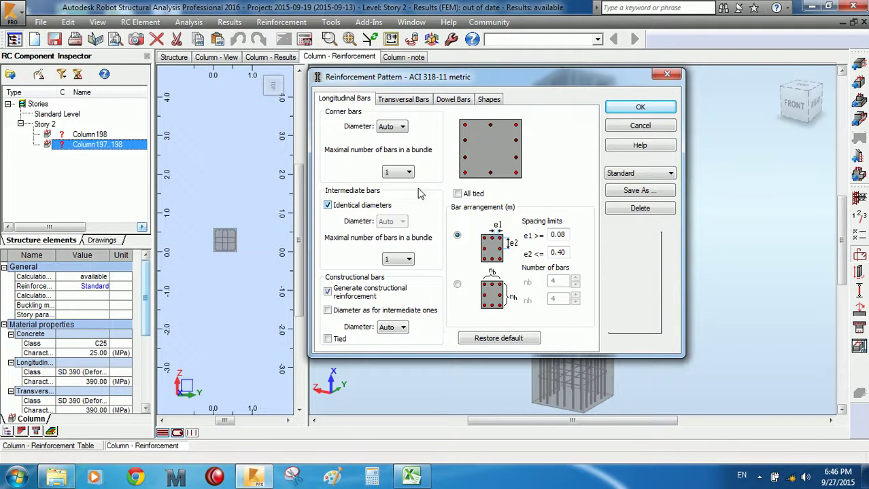
Save the modified reinforcement pattern under the name Standard.
left_click(661, 176)
left_click(661, 176)
left_click(650, 191)
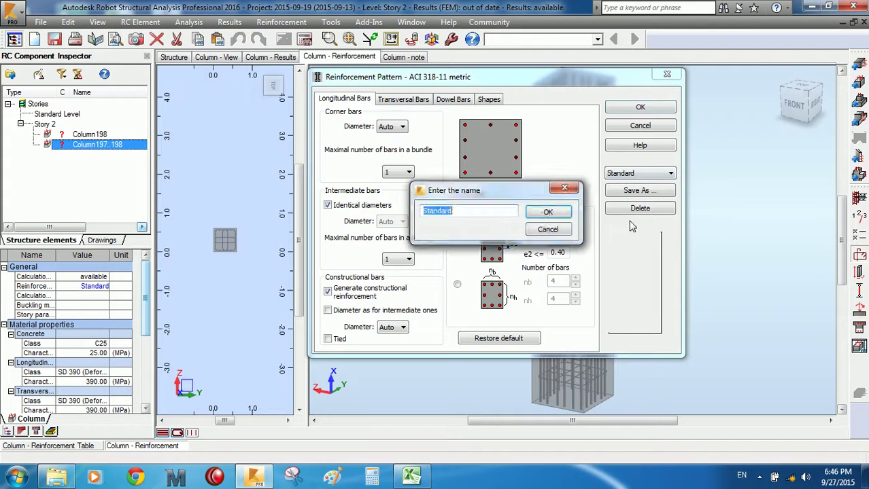
left_click(552, 214)
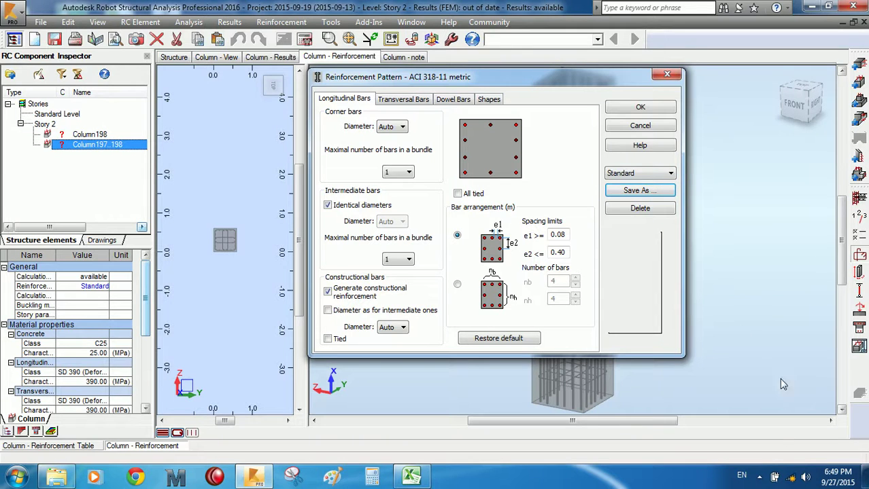
left_click(759, 477)
double_click(757, 414)
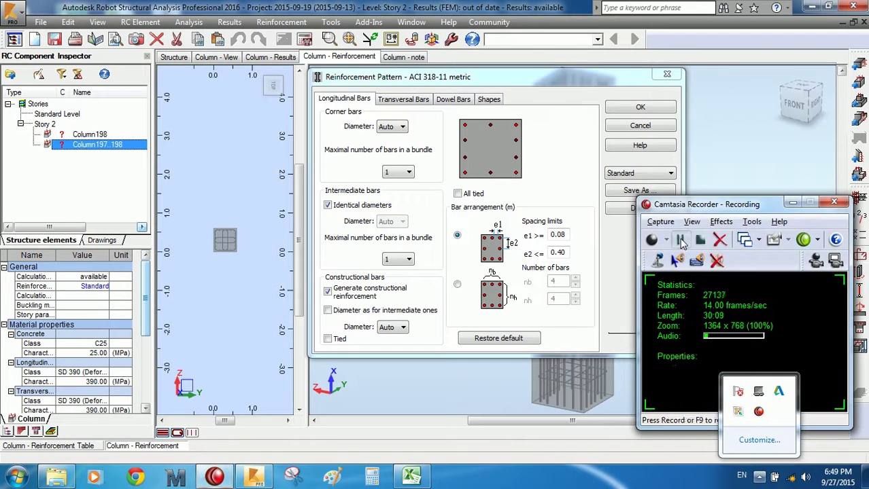
left_click(680, 240)
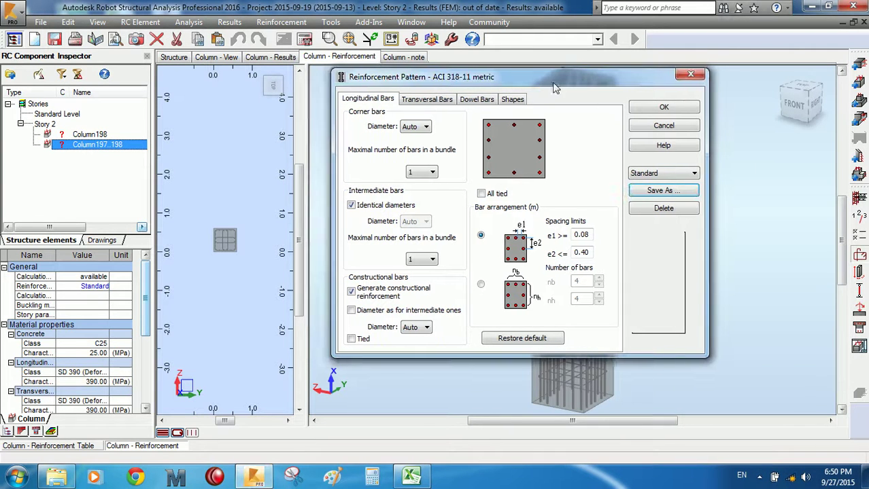
Compare the pattern's longitudinal and transversal bar settings, and uncover the 3D column while reviewing the longitudinal bar arrangement.
left_click_drag(553, 82, 552, 83)
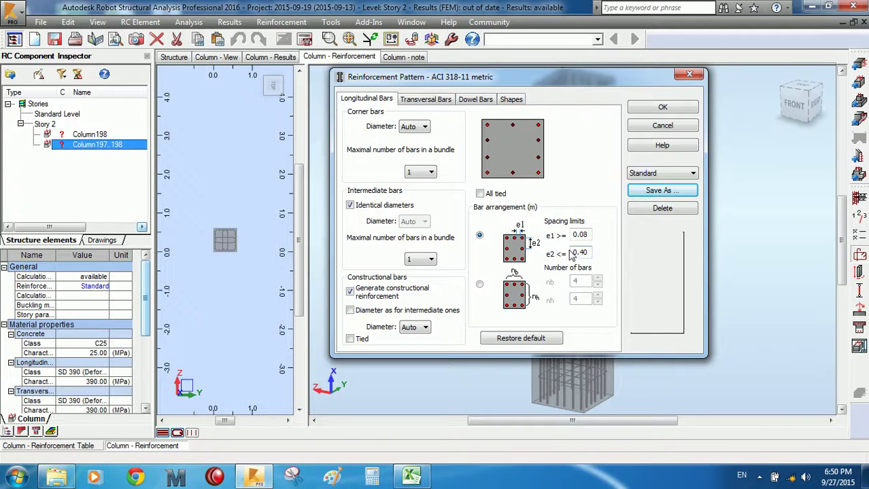
left_click(446, 100)
left_click(371, 100)
left_click(408, 101)
left_click(395, 102)
left_click(423, 102)
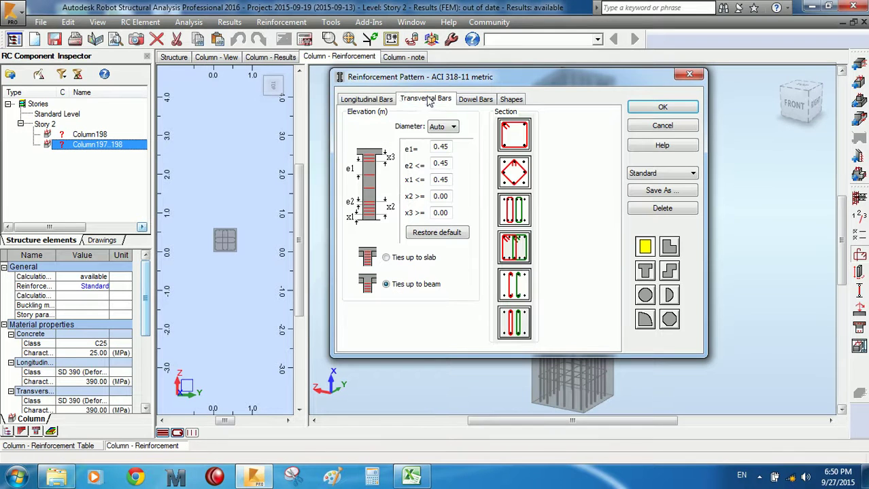
left_click(374, 102)
left_click_drag(504, 83, 304, 63)
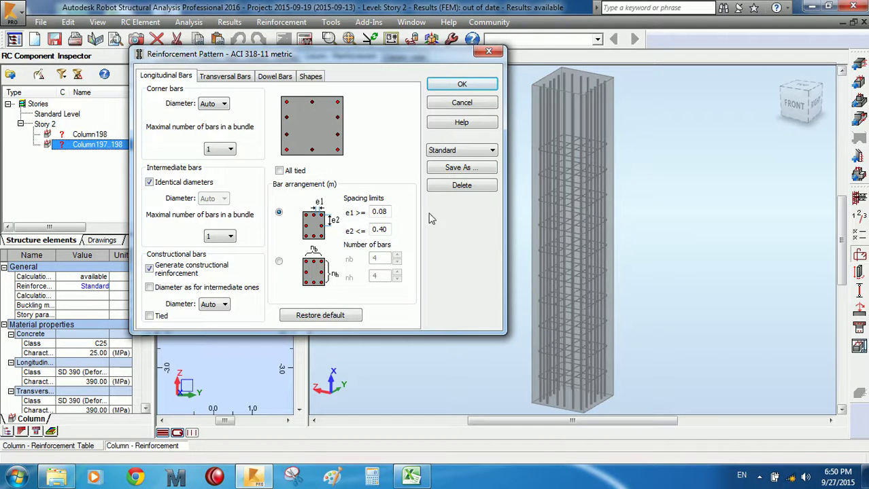
Review the transversal bar settings, including the available diameters, tie spacing limits and section tie shapes.
left_click(239, 79)
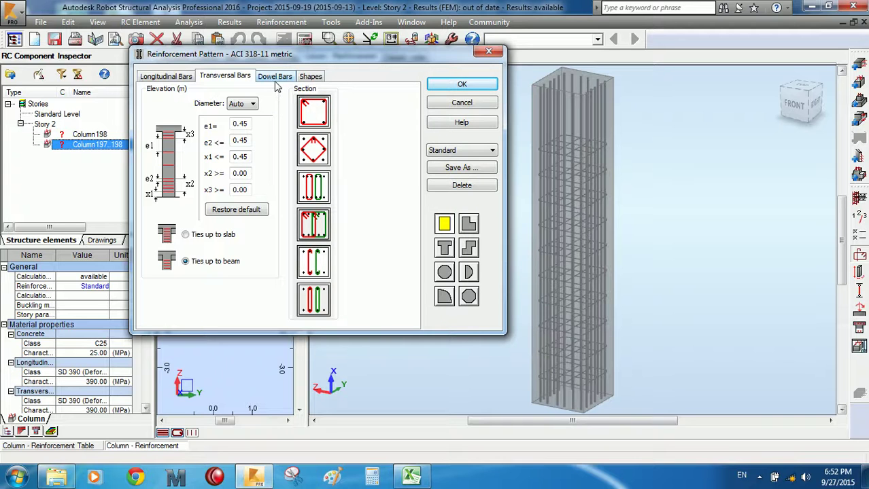
left_click(251, 104)
left_click(248, 106)
left_click_drag(339, 60, 550, 89)
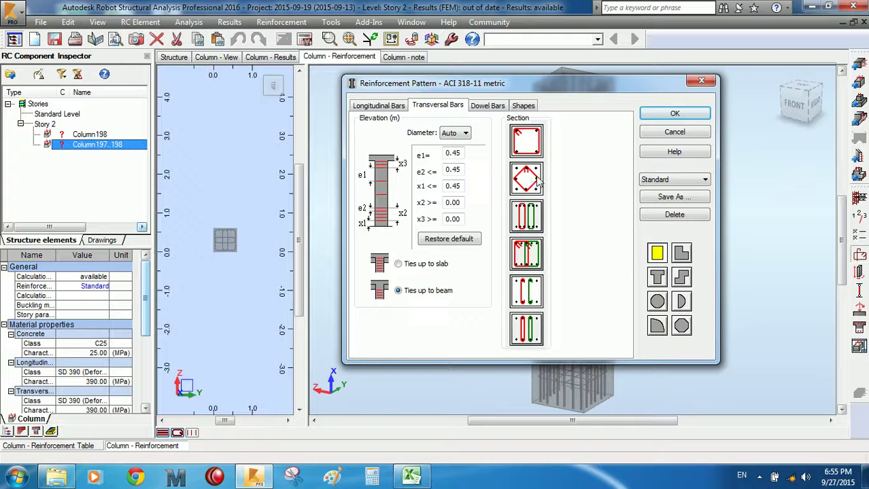
Review the dowel bar settings against the transversal ones, including the dowel diameter and minimum length.
left_click(495, 106)
left_click(457, 108)
left_click(482, 108)
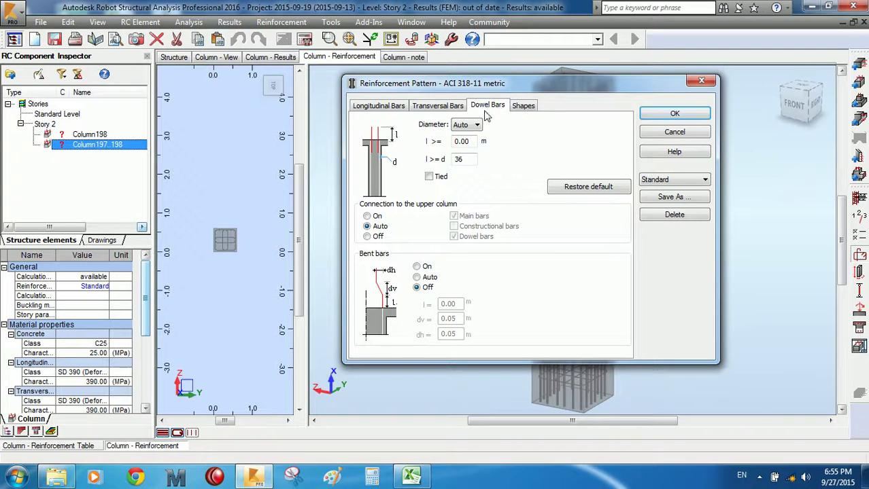
left_click(443, 107)
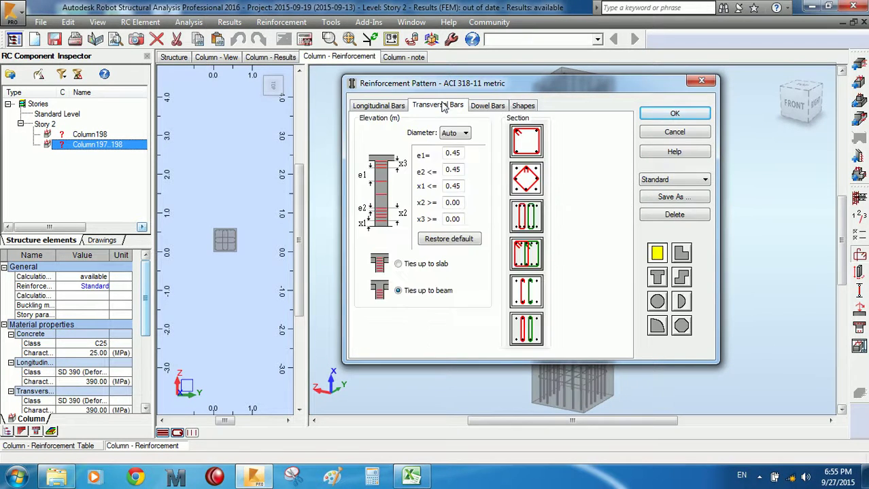
left_click(484, 105)
left_click(456, 106)
left_click(486, 107)
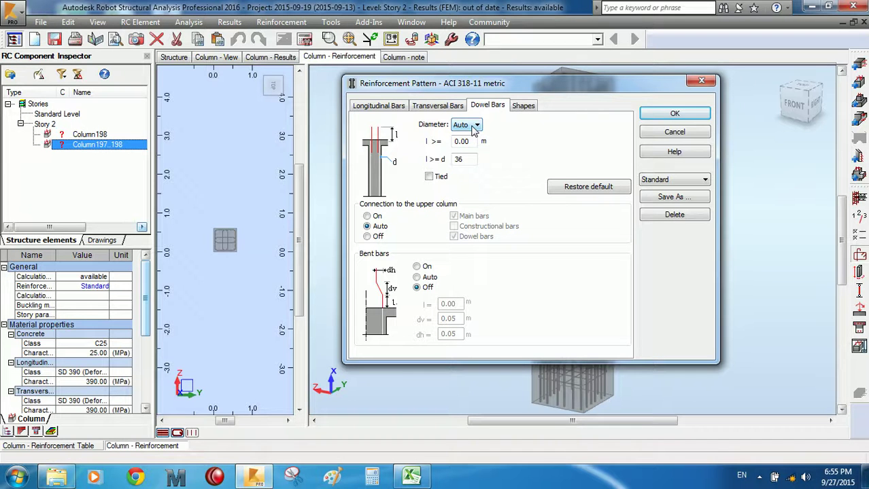
left_click(464, 140)
double_click(472, 142)
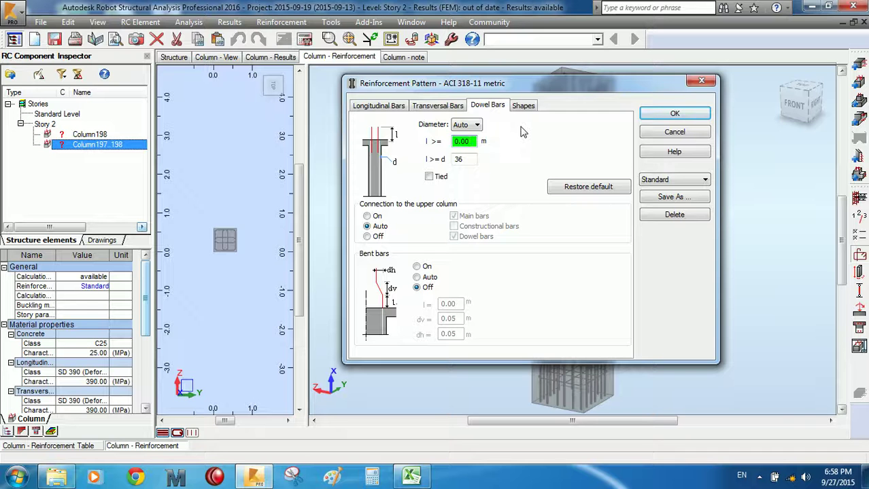
left_click(757, 476)
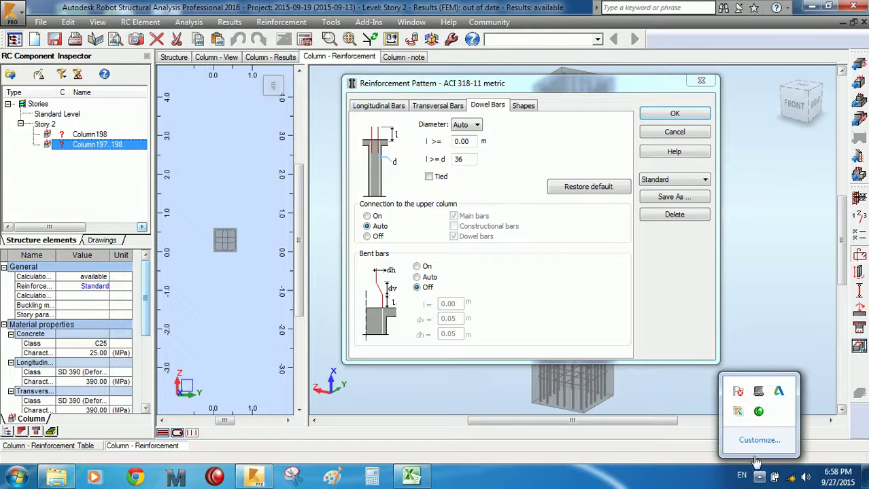
left_click(759, 412)
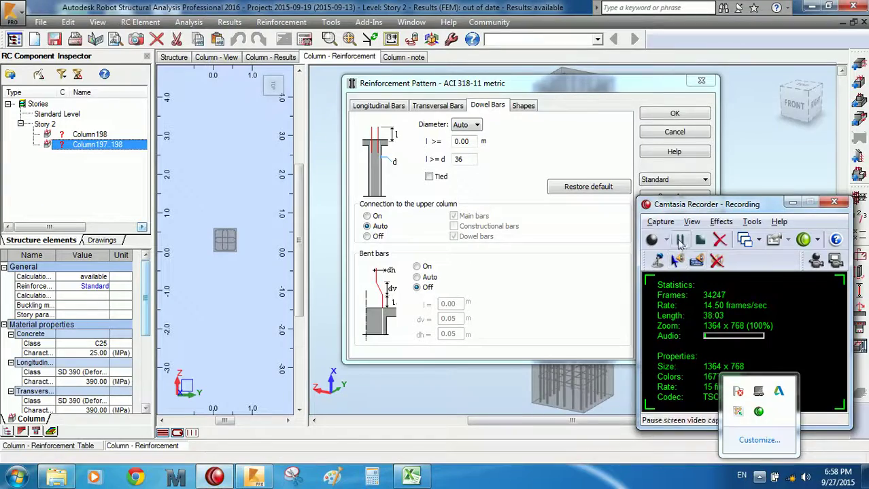